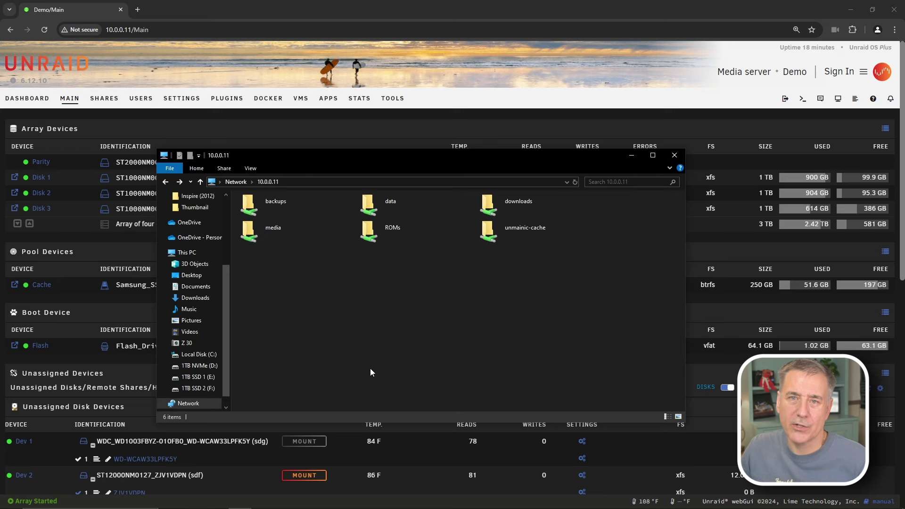
# Create a folder named 'calibre' inside the server's data > media share
pyautogui.doubleClick(388, 207)
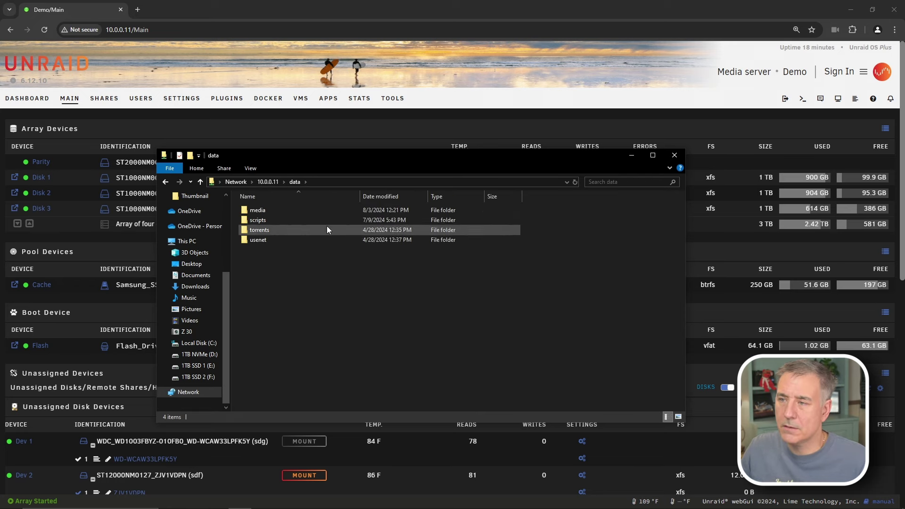
pyautogui.doubleClick(277, 210)
pyautogui.rightClick(295, 306)
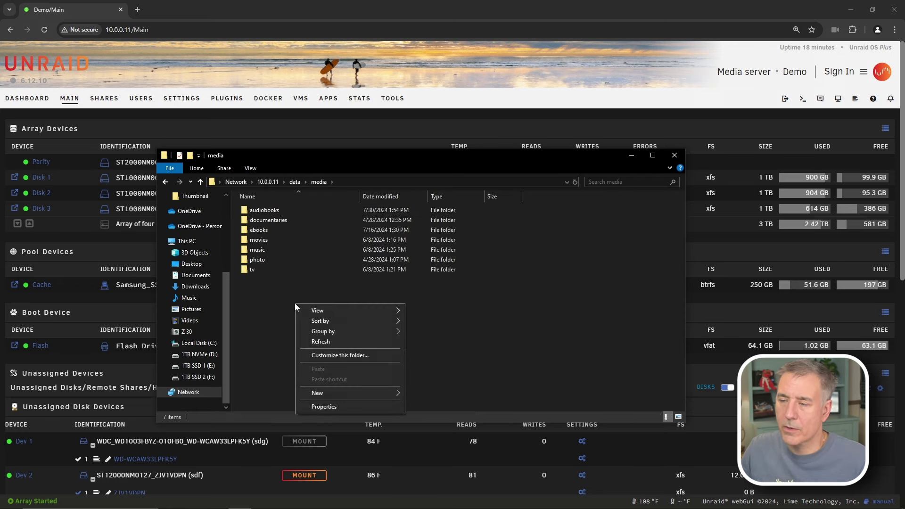
pyautogui.moveTo(333, 395)
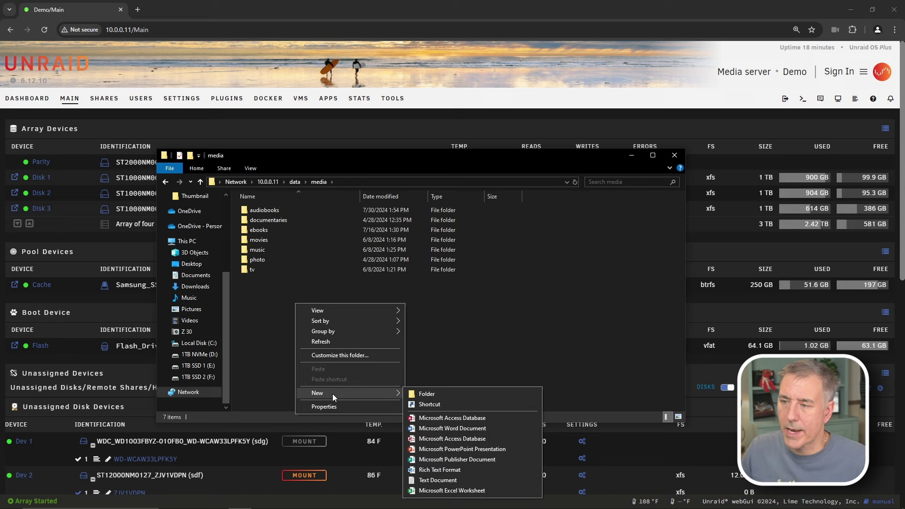
pyautogui.click(423, 393)
pyautogui.write('c')
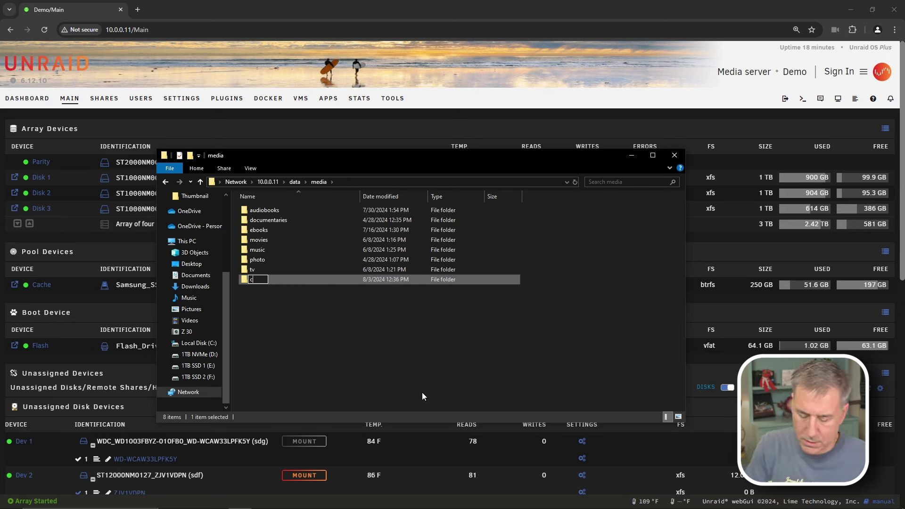
pyautogui.write('alibre')
pyautogui.press('Return')
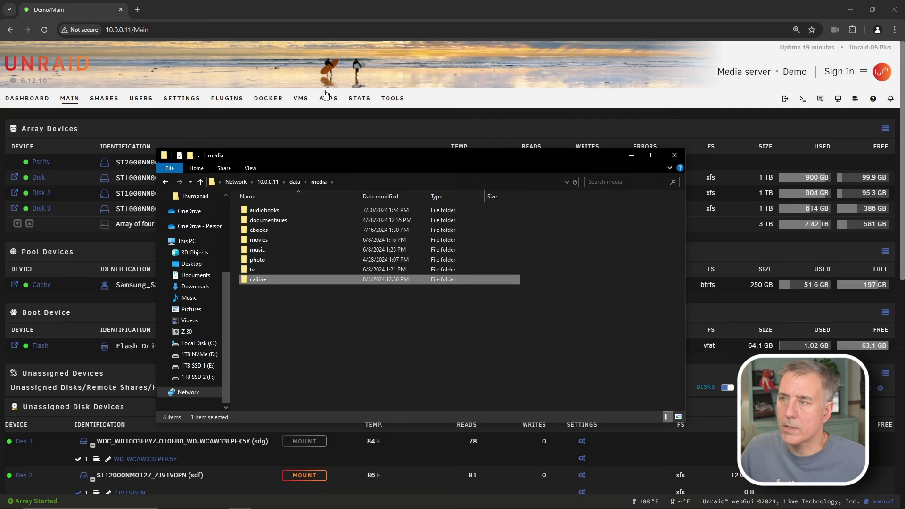
# Search the Apps catalogue for calibre and install linuxserver's calibre on the default branch
pyautogui.click(329, 99)
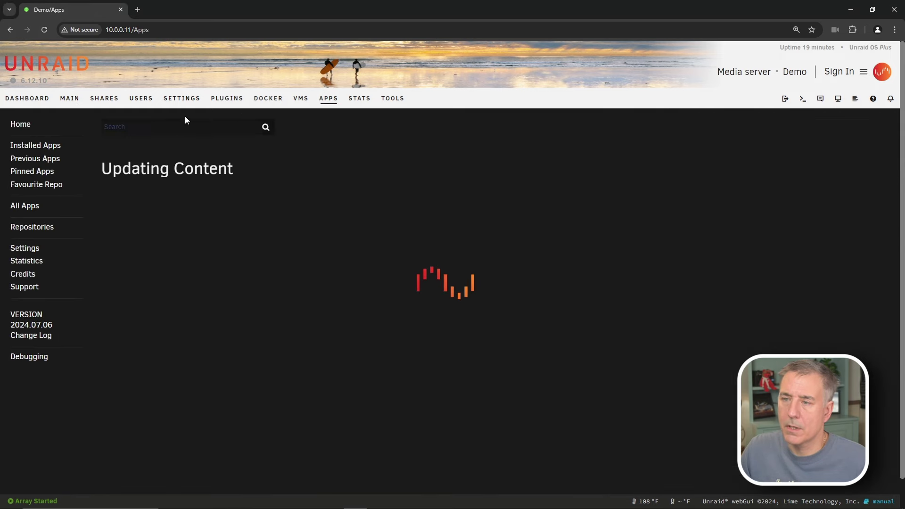
pyautogui.click(138, 126)
pyautogui.write('calibre')
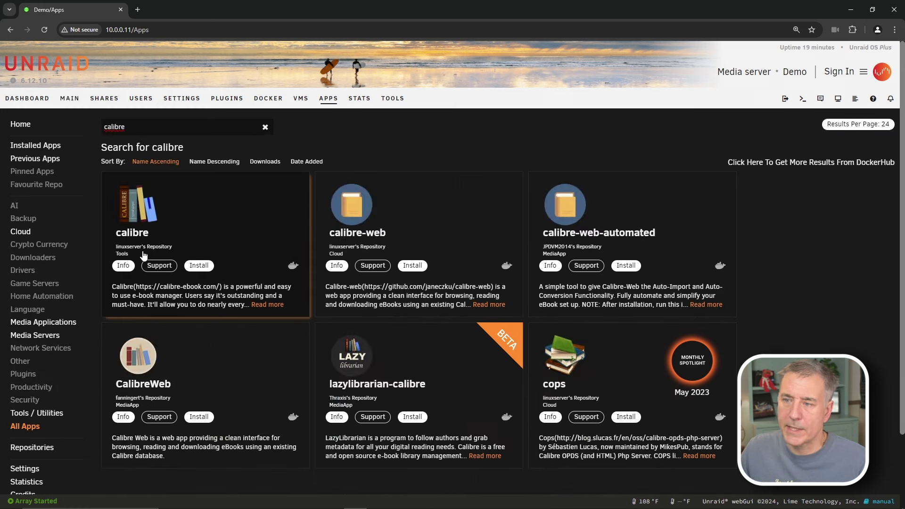
pyautogui.click(207, 267)
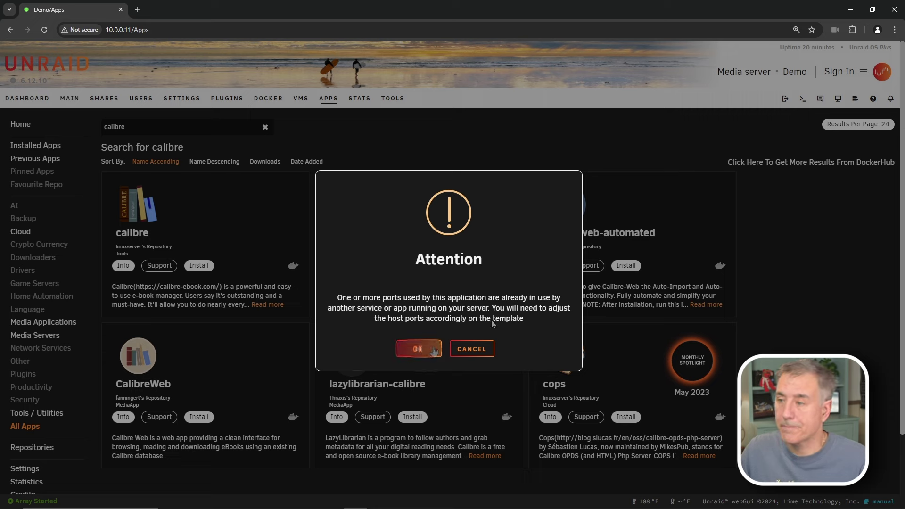
pyautogui.click(419, 349)
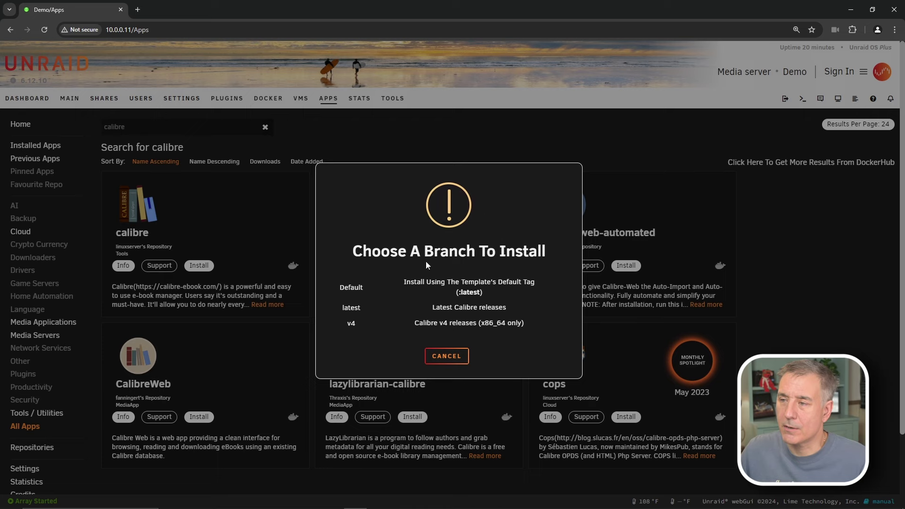
pyautogui.click(355, 289)
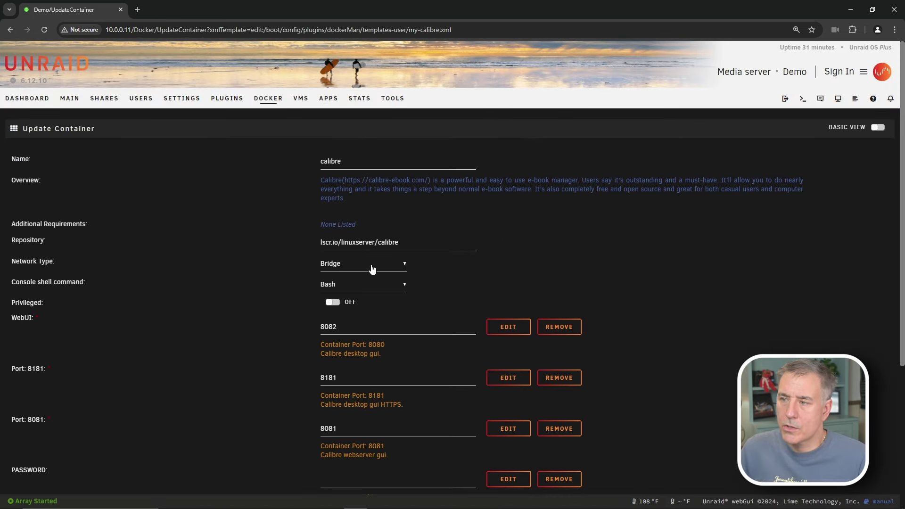
# Switch the calibre container's network type from Bridge to Custom : alienproxy
pyautogui.click(371, 265)
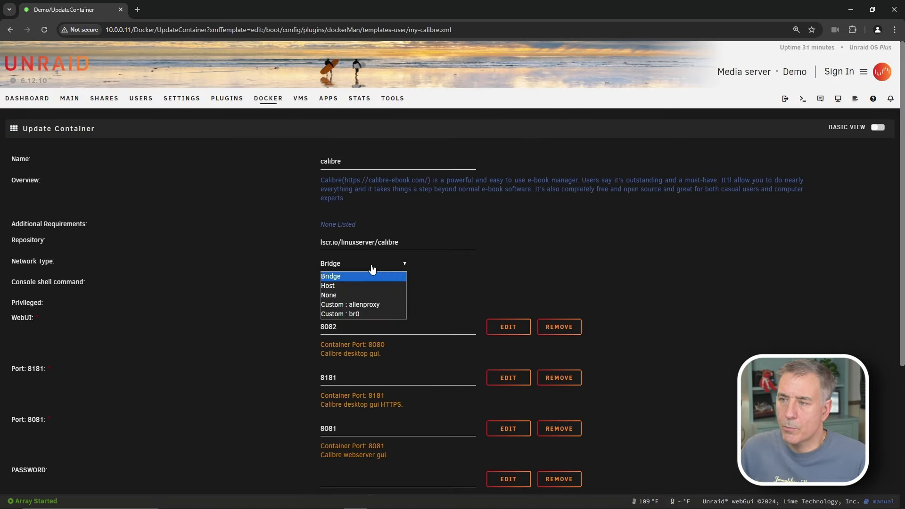
pyautogui.click(375, 306)
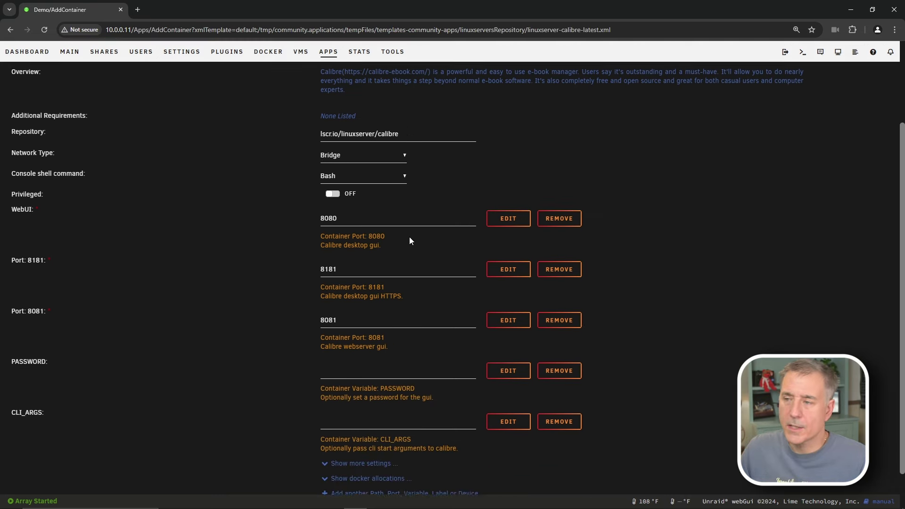
pyautogui.scroll(-1, 408, 264)
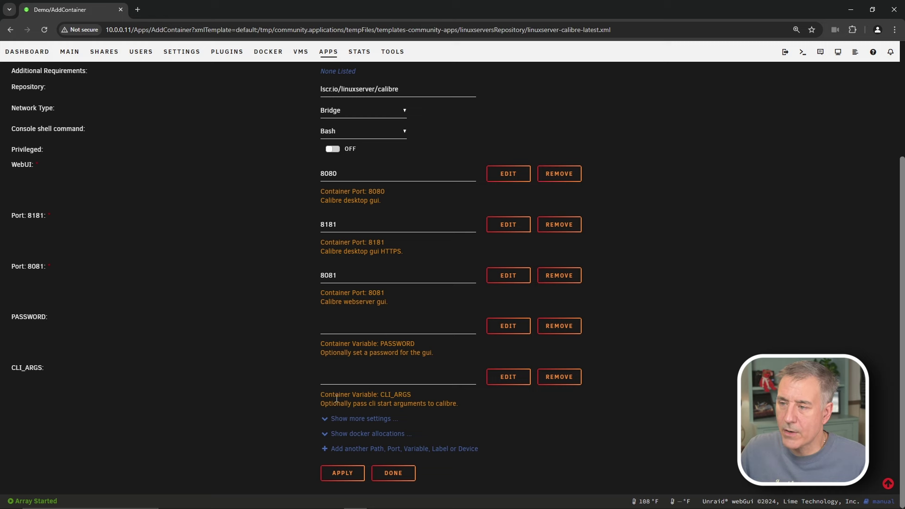
# Show existing docker allocations and check whether port 8080 is already in use
pyautogui.click(326, 434)
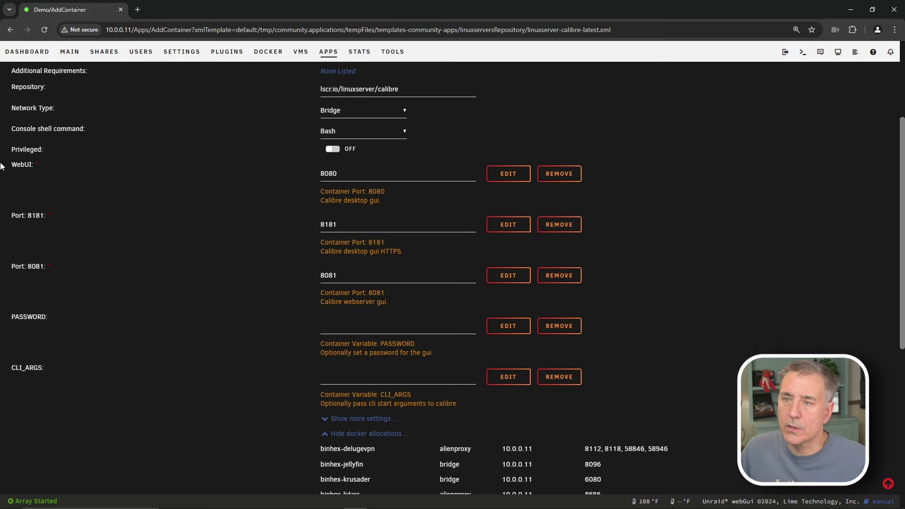
pyautogui.doubleClick(333, 175)
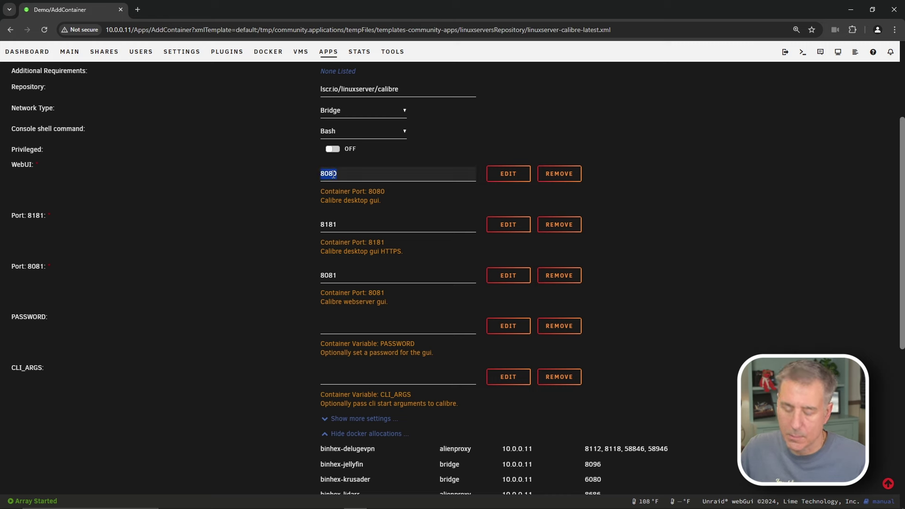
pyautogui.hotkey('ctrl', 'f')
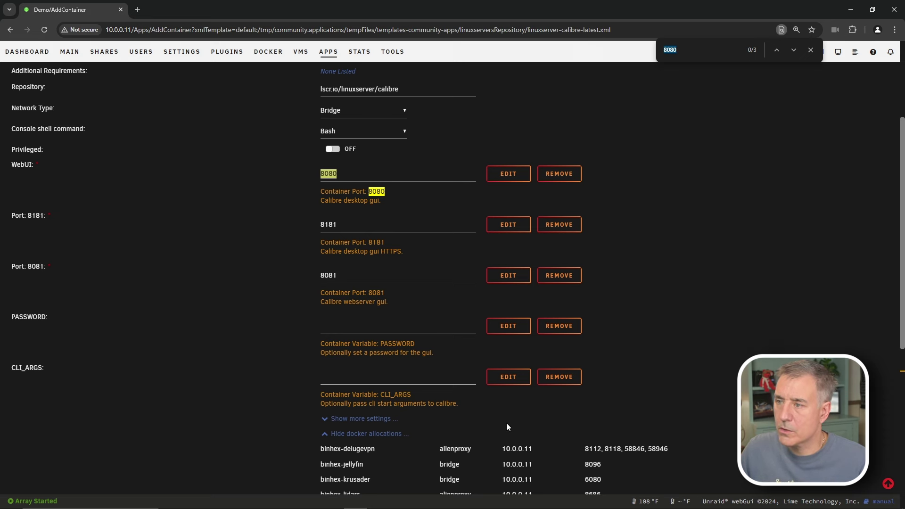
pyautogui.scroll(-5, 507, 426)
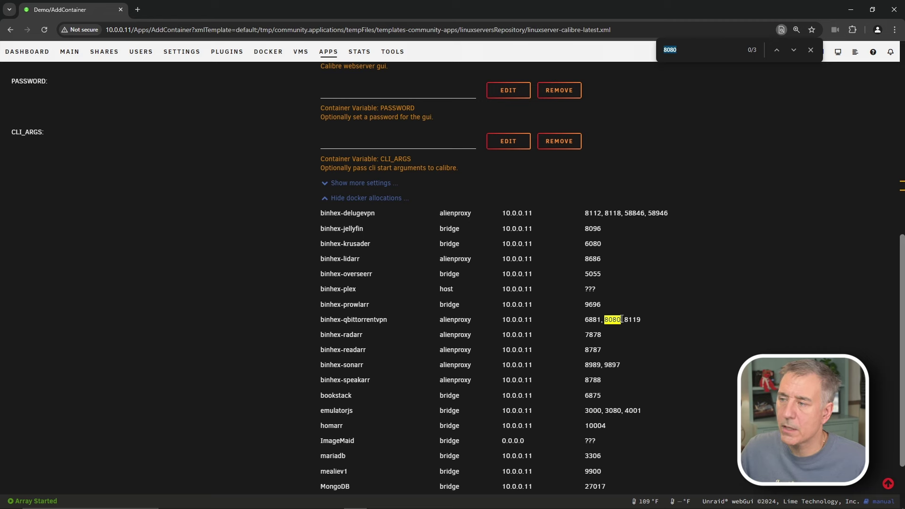
pyautogui.scroll(5, 620, 307)
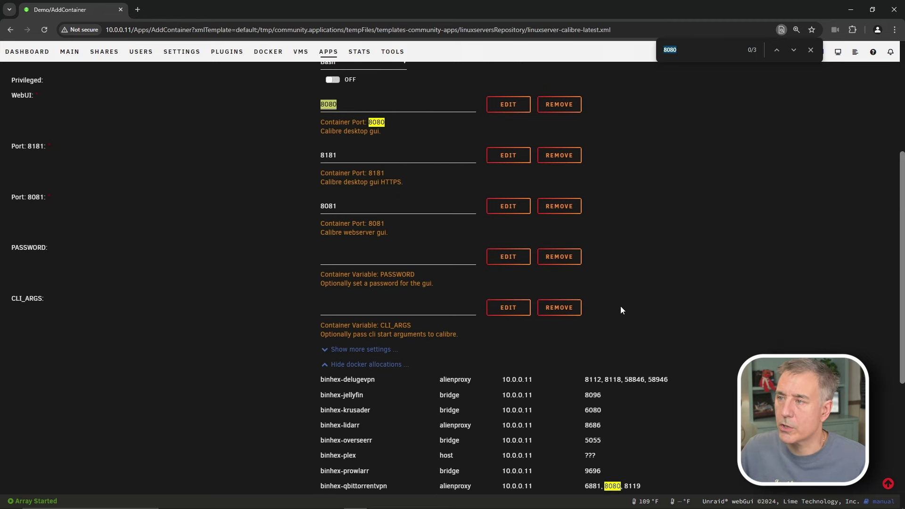
# Try 8081 as the WebUI host port and check it for conflicts
pyautogui.click(379, 176)
pyautogui.press('BackSpace')
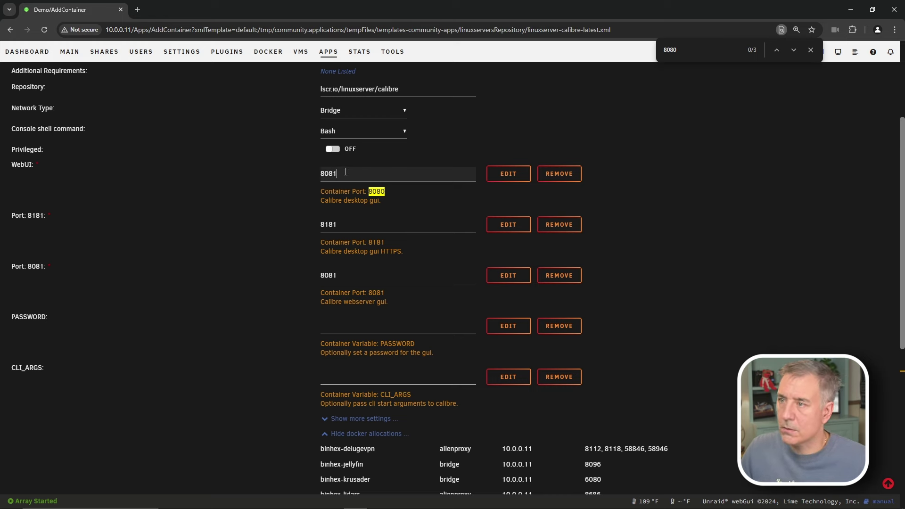
pyautogui.write('1')
pyautogui.hotkey('ctrl', 'a')
pyautogui.hotkey('ctrl', 'f')
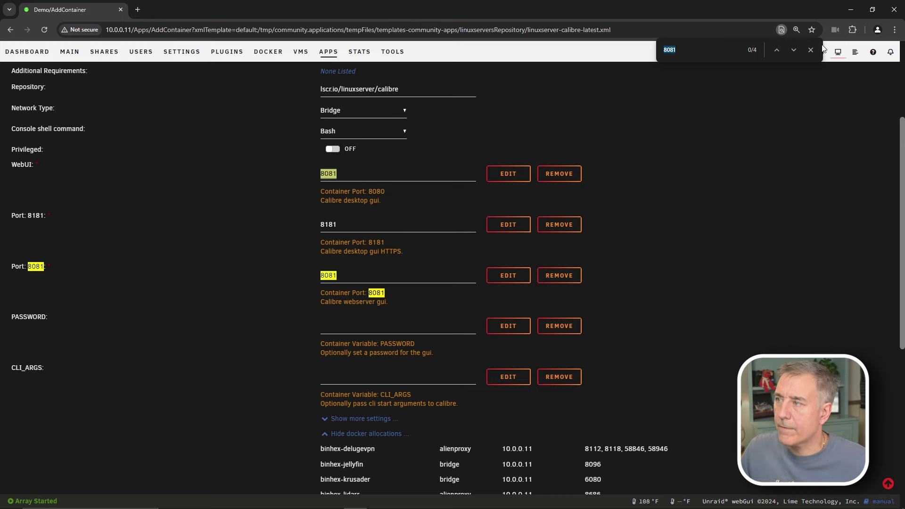
pyautogui.scroll(-1, 429, 341)
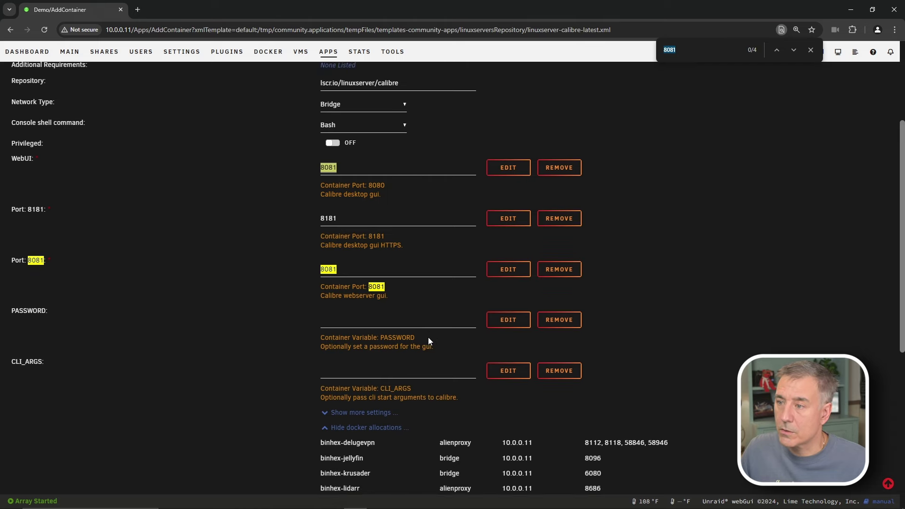
pyautogui.scroll(-5, 429, 337)
pyautogui.scroll(10, 438, 338)
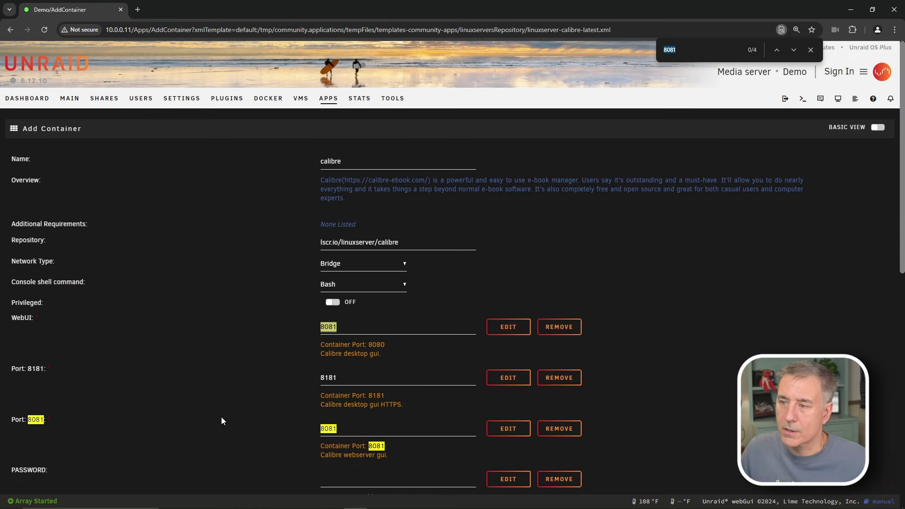
# Change the WebUI host port to 8082 and confirm no other container uses it
pyautogui.click(343, 323)
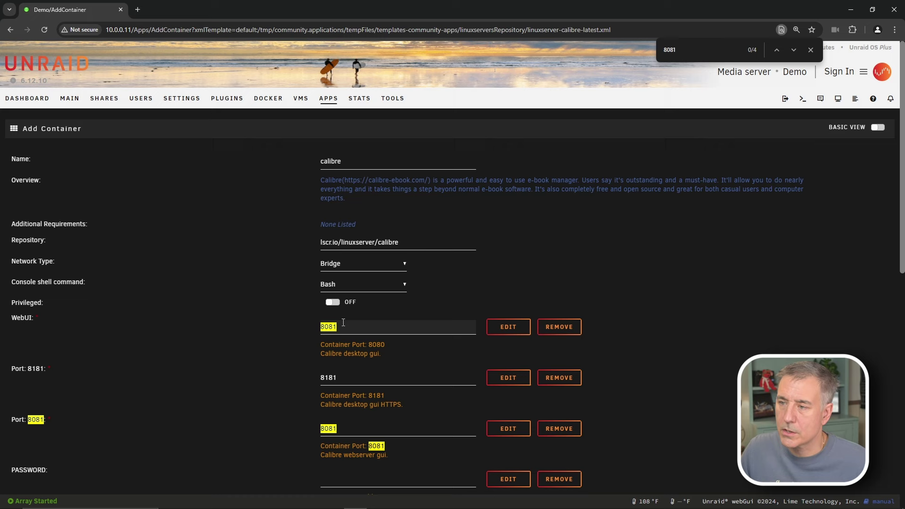
pyautogui.press('BackSpace')
pyautogui.write('2')
pyautogui.hotkey('ctrl', 'f')
pyautogui.scroll(-1, 644, 94)
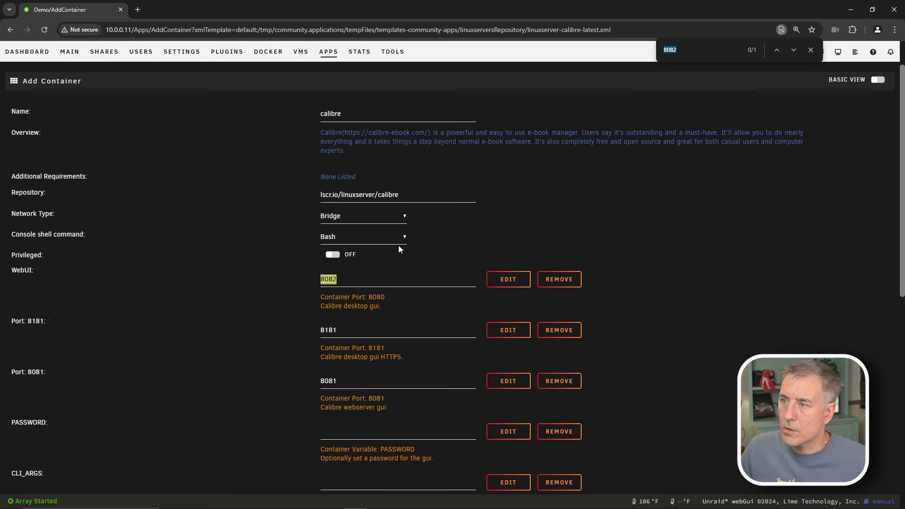
pyautogui.scroll(-3, 396, 249)
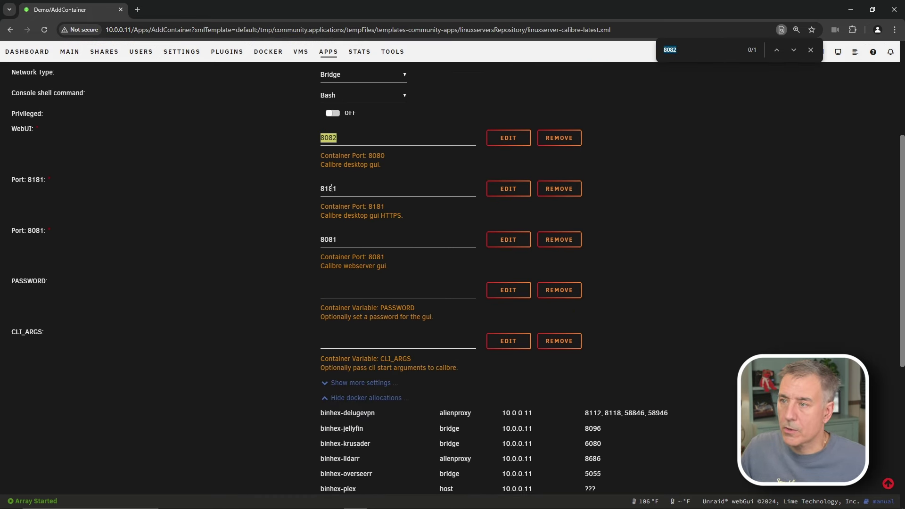
# Verify ports 8181 and 8081 are not used by other containers
pyautogui.doubleClick(331, 188)
pyautogui.hotkey('ctrl', 'f')
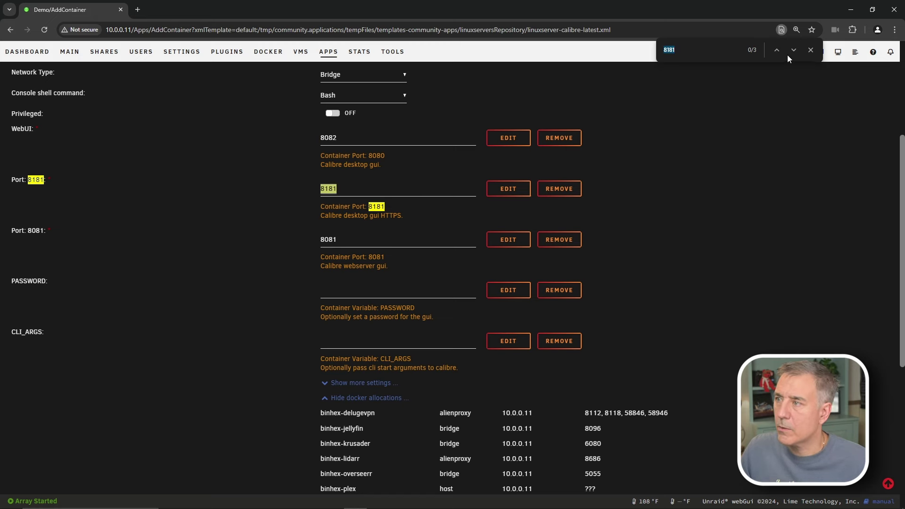
pyautogui.scroll(-6, 652, 307)
pyautogui.scroll(7, 657, 335)
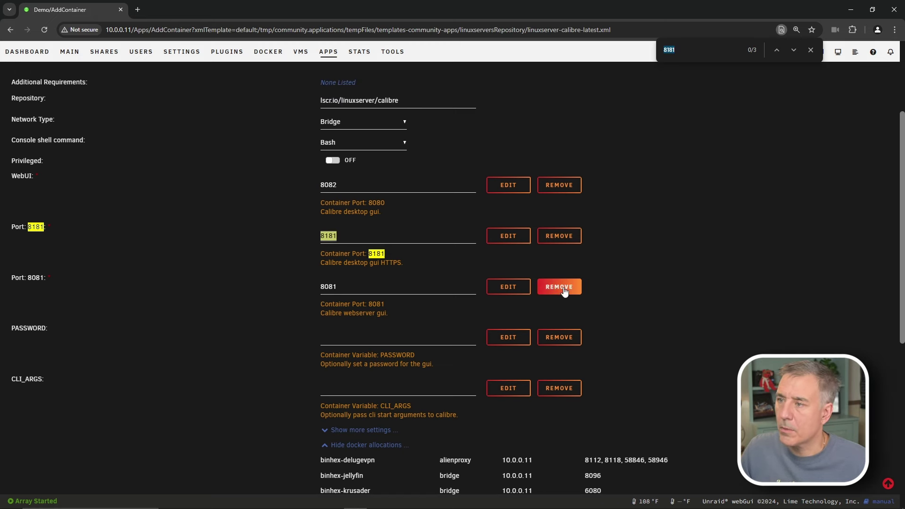
pyautogui.doubleClick(337, 285)
pyautogui.hotkey('ctrl', 'f')
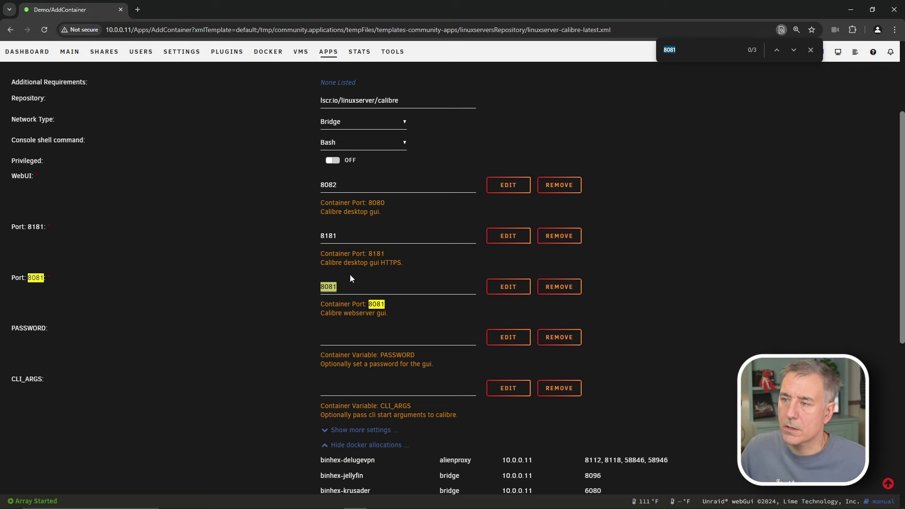
pyautogui.scroll(-4, 681, 245)
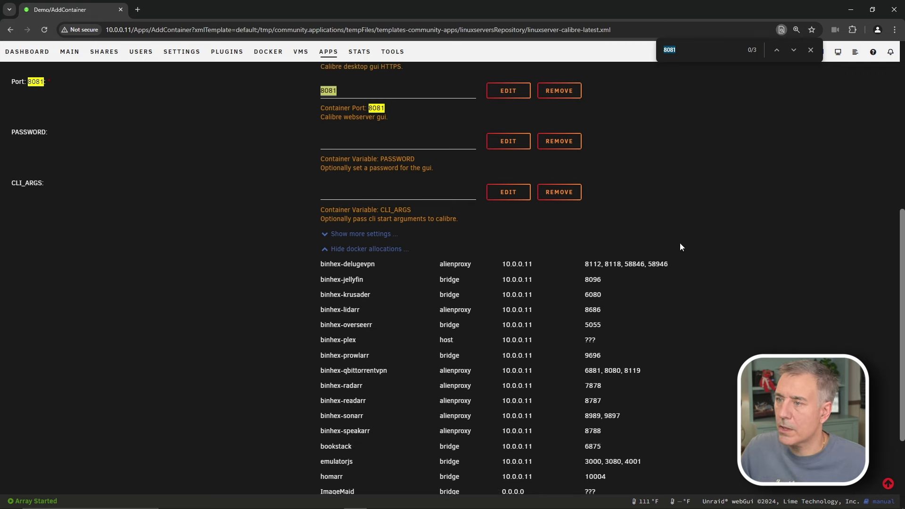
pyautogui.scroll(8, 357, 315)
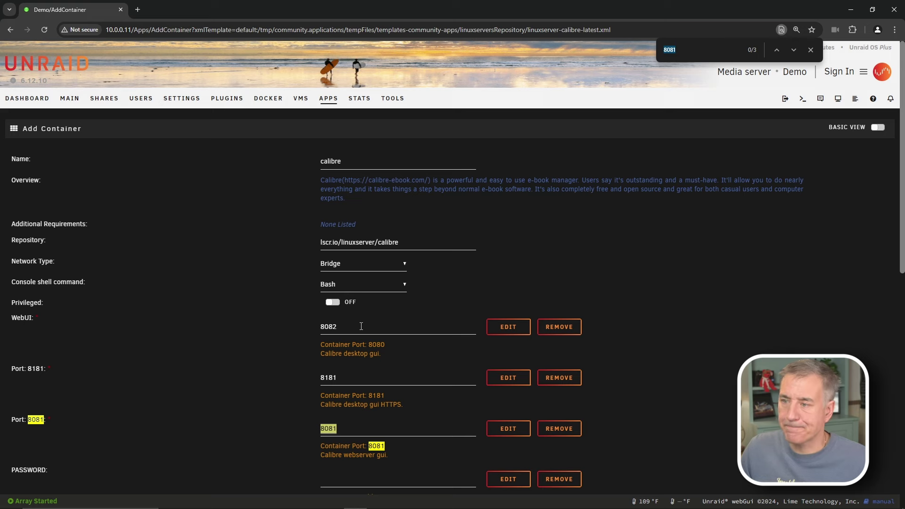
pyautogui.scroll(-5, 362, 326)
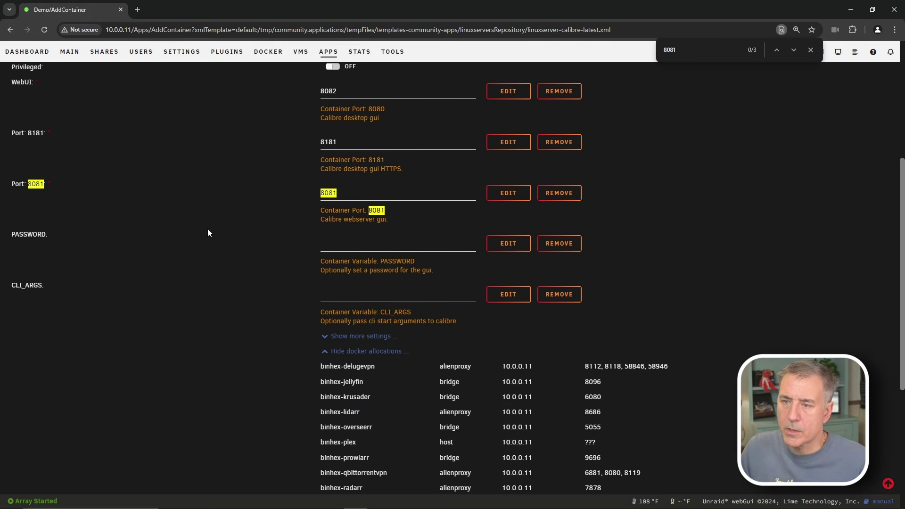
pyautogui.click(368, 239)
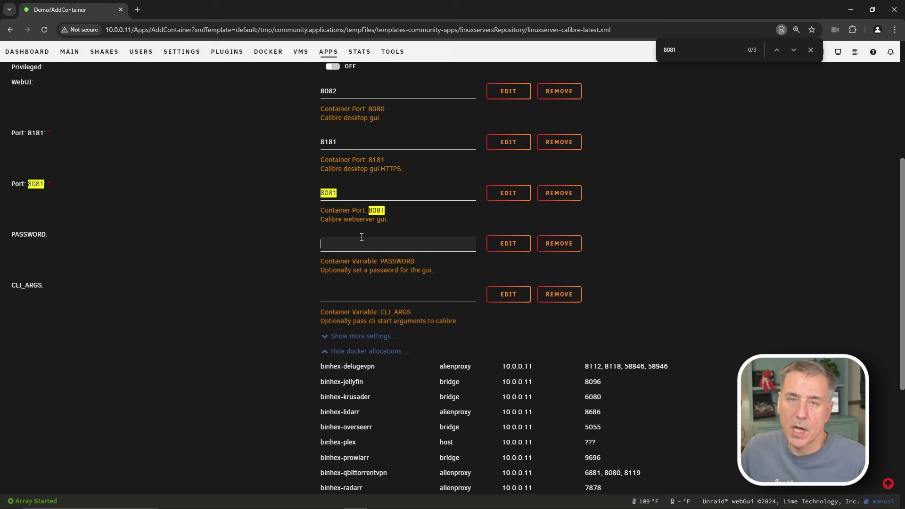
# Hide the docker allocations table below the calibre template fields
pyautogui.click(325, 353)
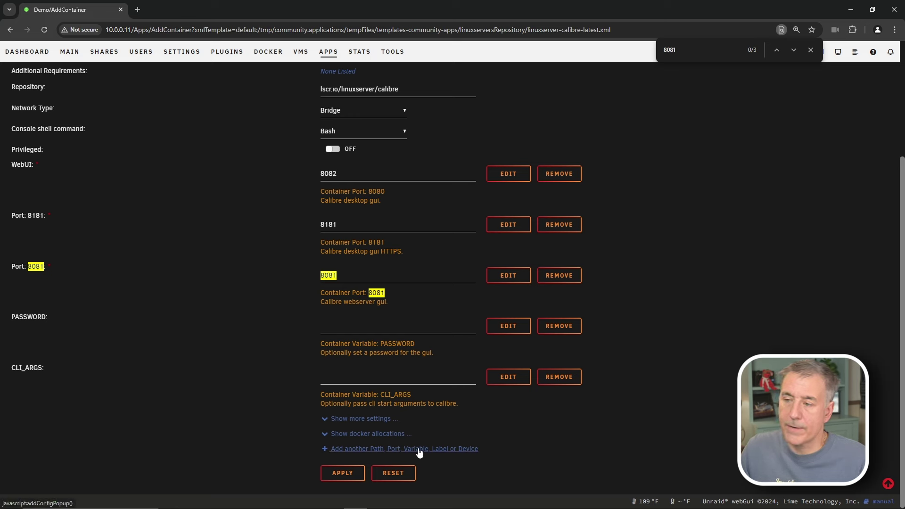
# Add a 'Calibre Library' path mapping container path /data to host /mnt/user/data/
pyautogui.click(364, 451)
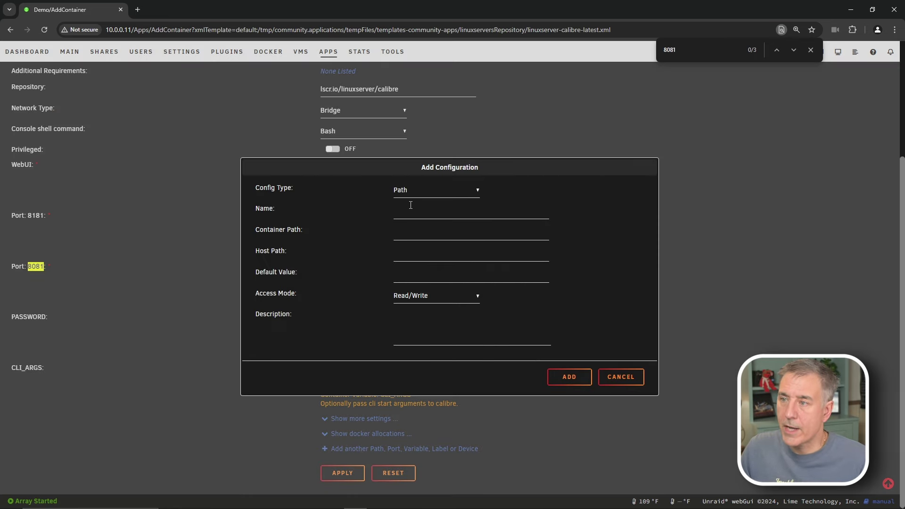
pyautogui.click(406, 209)
pyautogui.write('c')
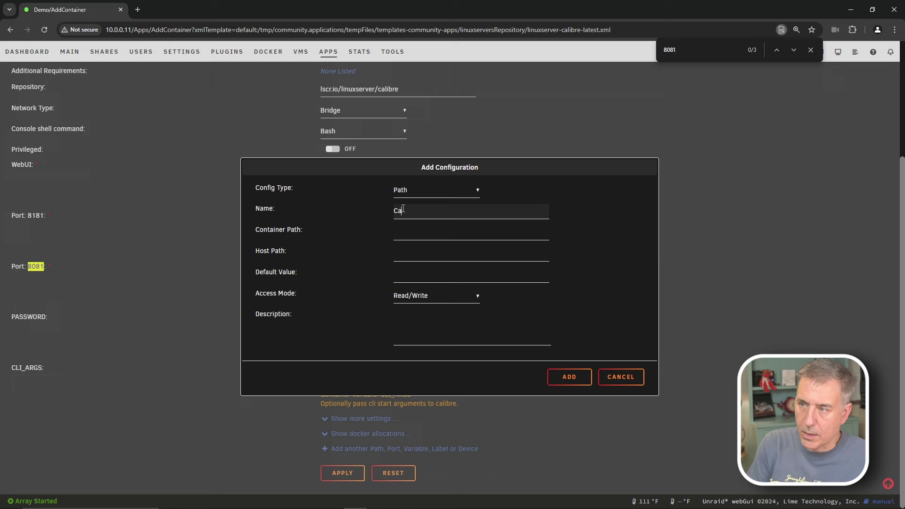
pyautogui.write('alibre Library')
pyautogui.click(411, 229)
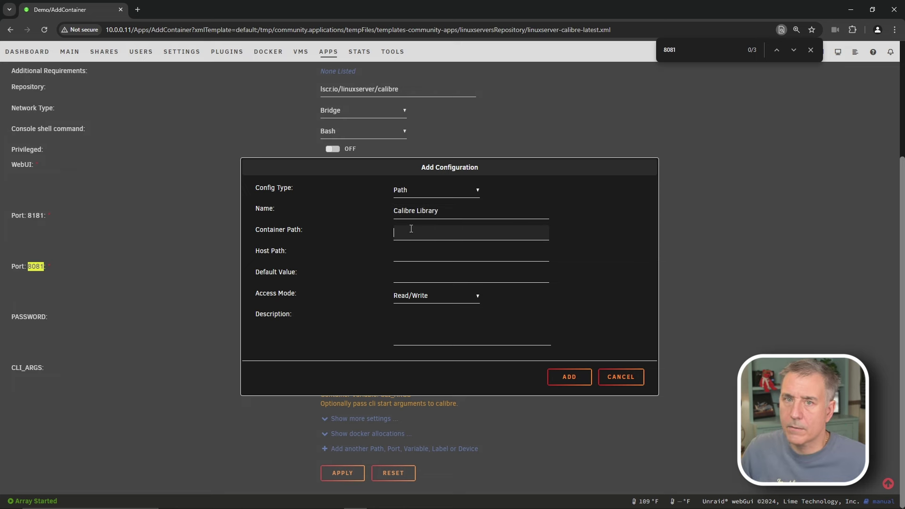
pyautogui.write('/data')
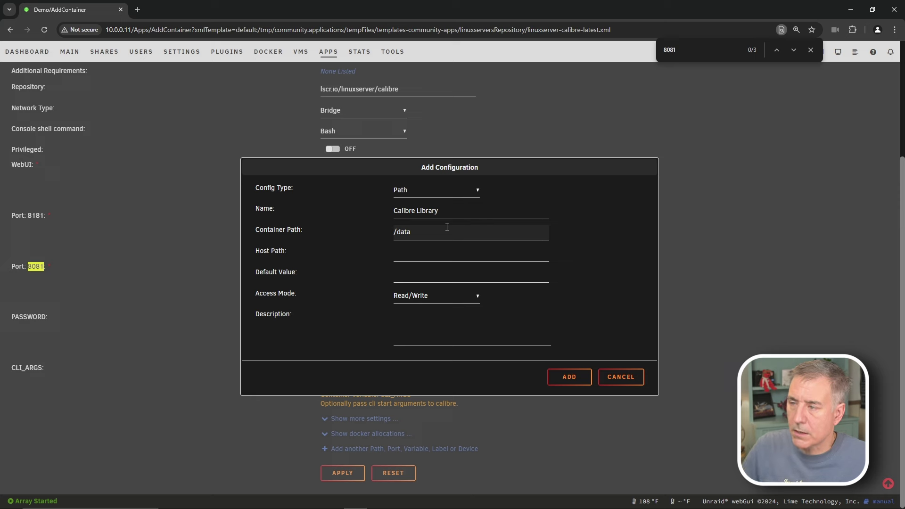
pyautogui.click(397, 258)
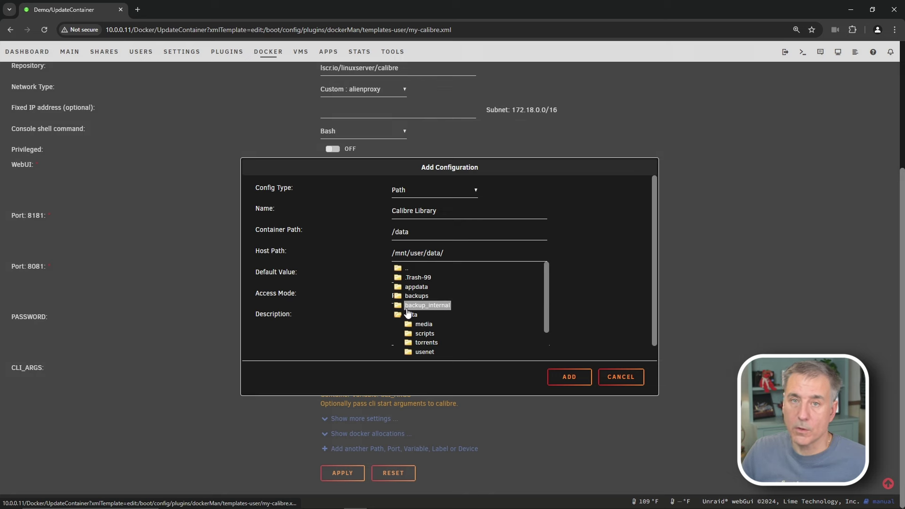
pyautogui.click(285, 294)
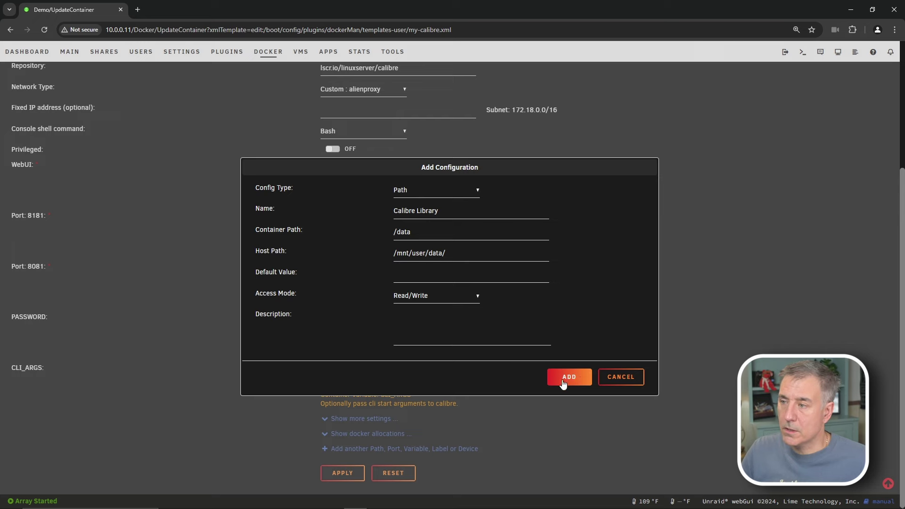
pyautogui.click(582, 380)
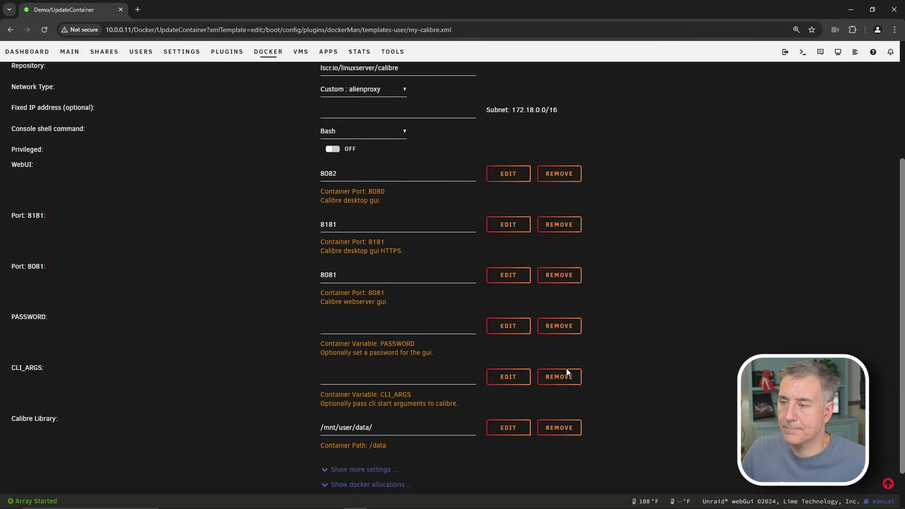
# Apply the calibre container settings so the image is pulled and the container runs
pyautogui.scroll(-1, 356, 462)
pyautogui.click(341, 478)
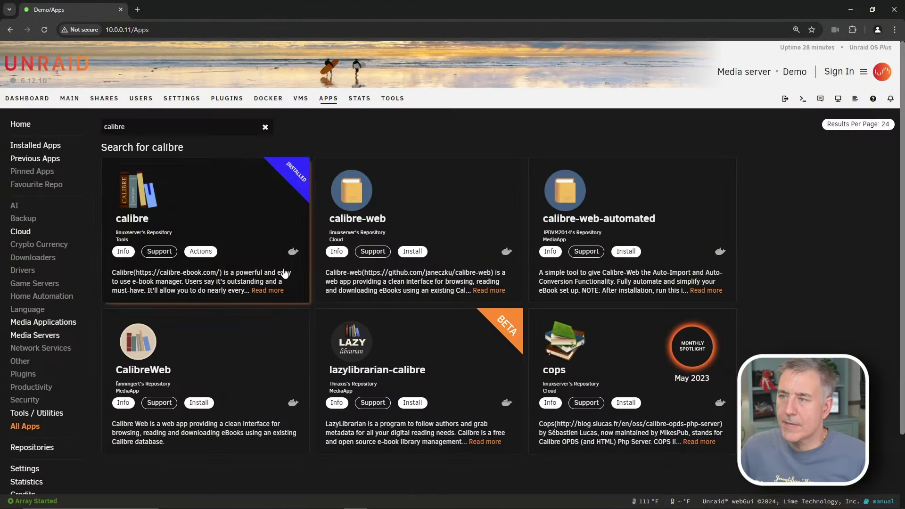
# Turn on calibre's autostart and launch its WebUI on port 8082
pyautogui.click(267, 99)
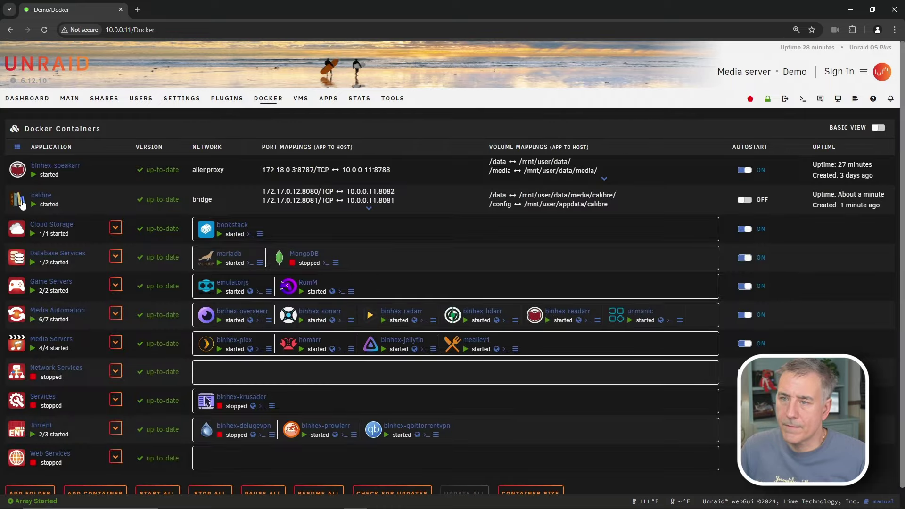
pyautogui.click(747, 201)
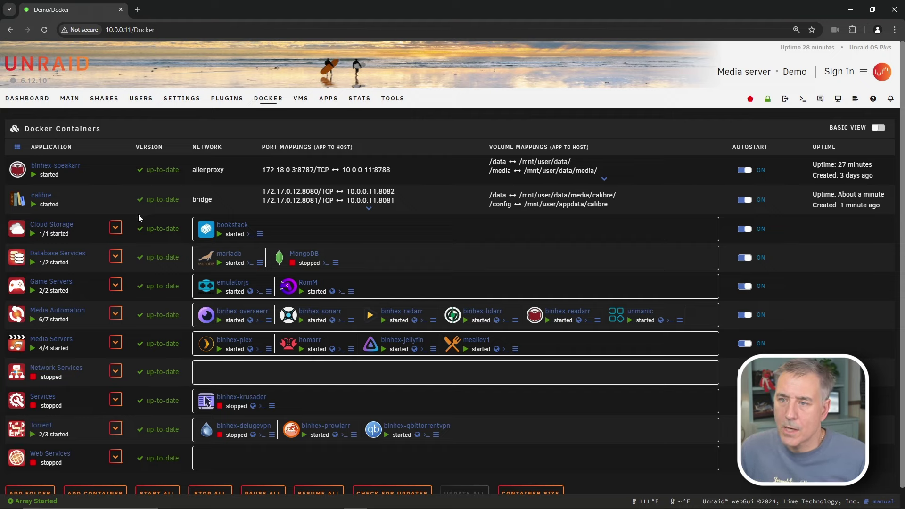
pyautogui.click(11, 205)
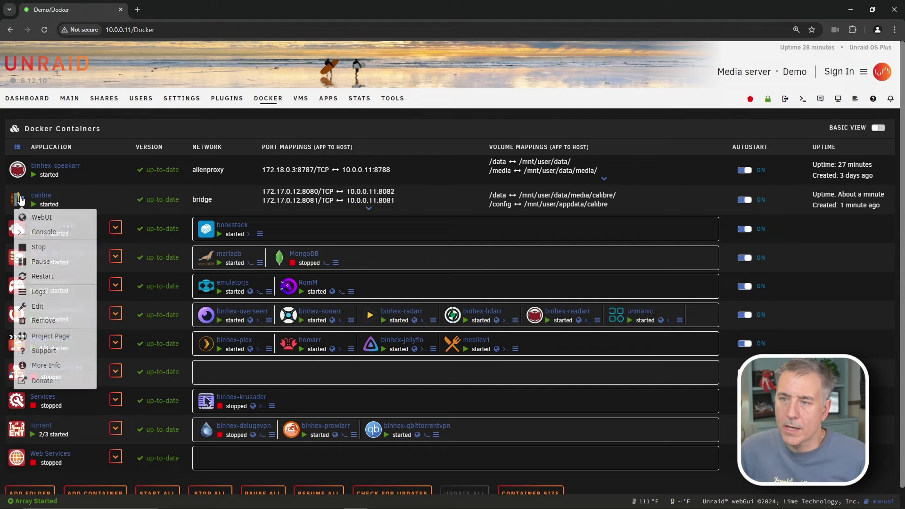
pyautogui.click(34, 221)
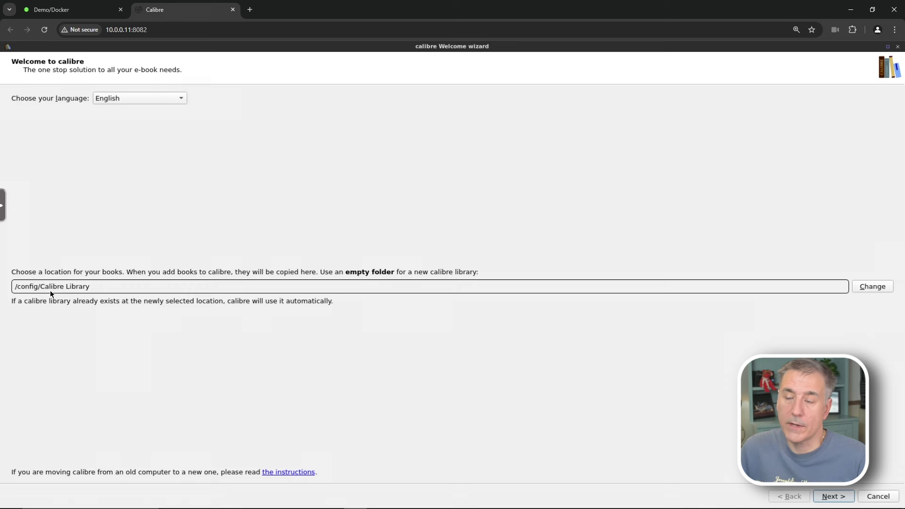
# Choose /data/media/calibre as the wizard's library folder and continue
pyautogui.click(876, 287)
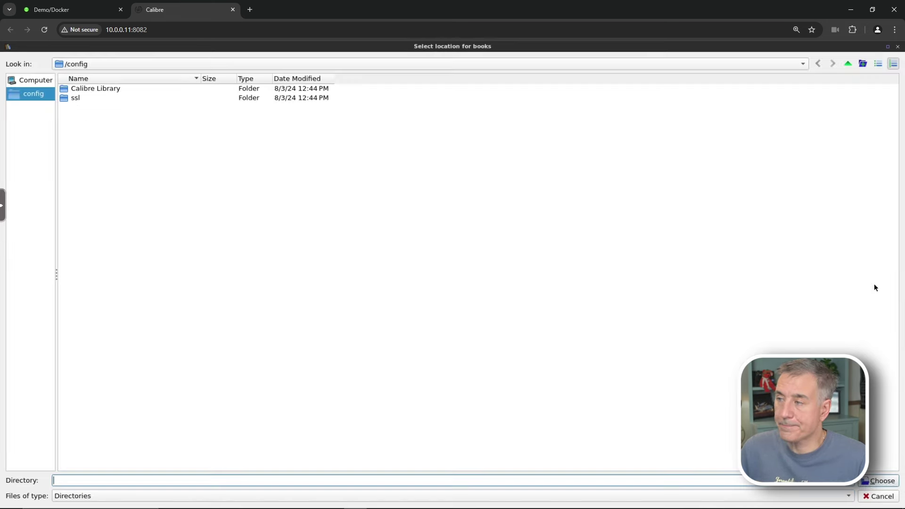
pyautogui.click(37, 83)
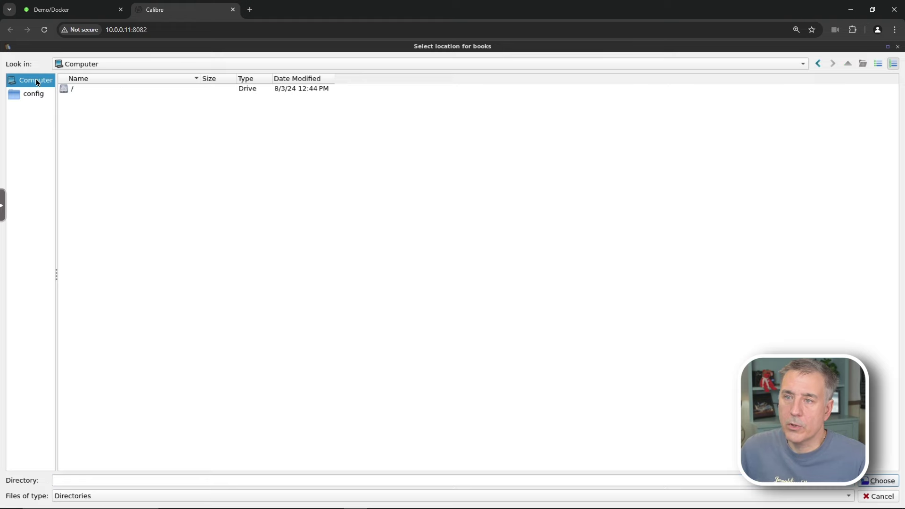
pyautogui.doubleClick(68, 89)
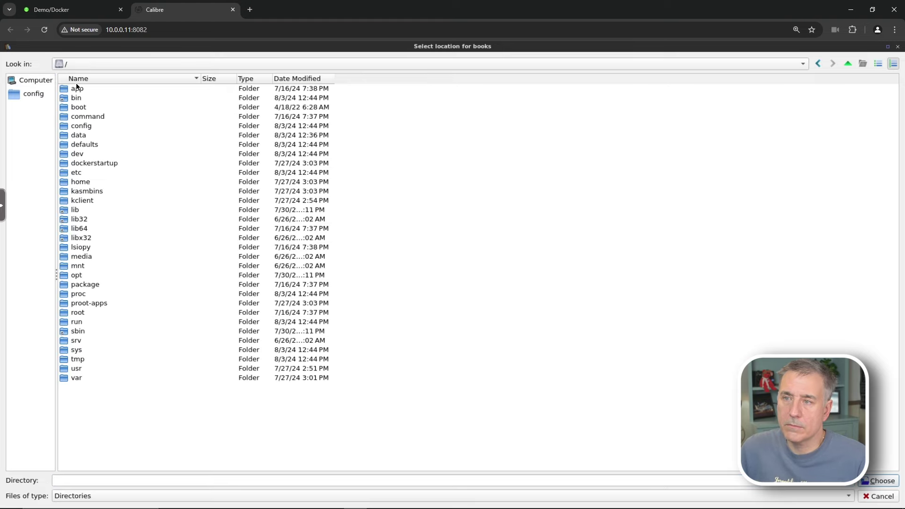
pyautogui.doubleClick(78, 135)
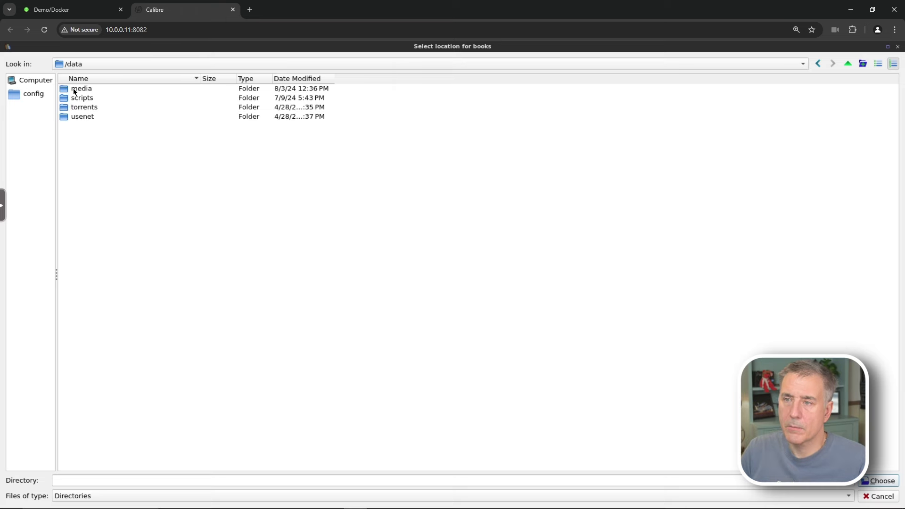
pyautogui.doubleClick(74, 89)
pyautogui.click(85, 99)
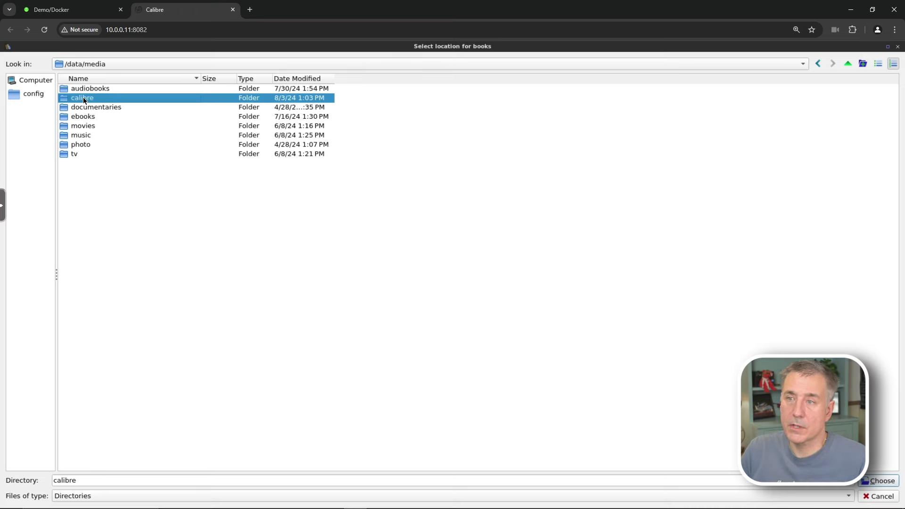
pyautogui.click(879, 480)
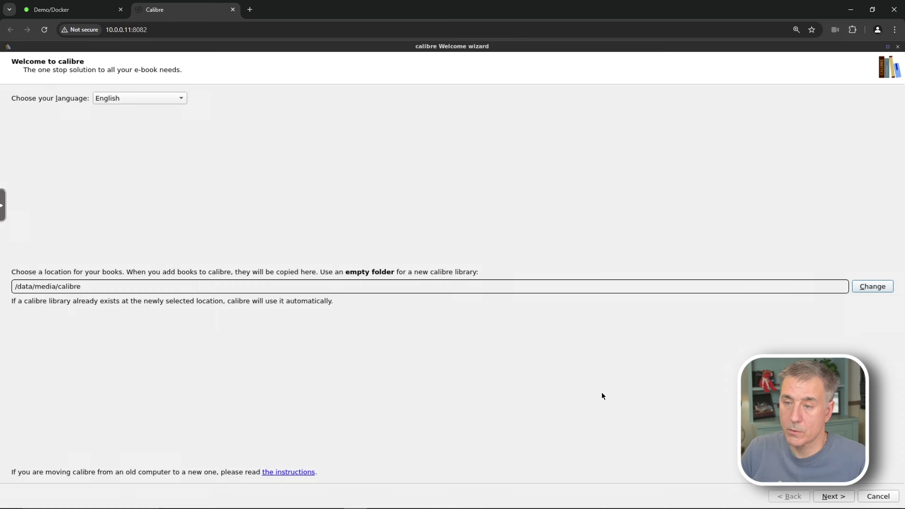
pyautogui.click(834, 496)
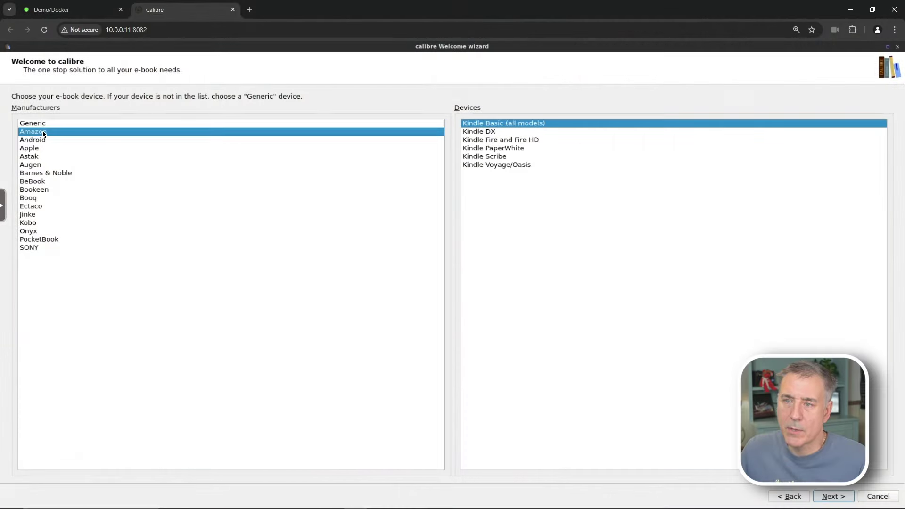
# Pick Amazon Kindle PaperWhite as the device and continue to email delivery setup
pyautogui.click(503, 149)
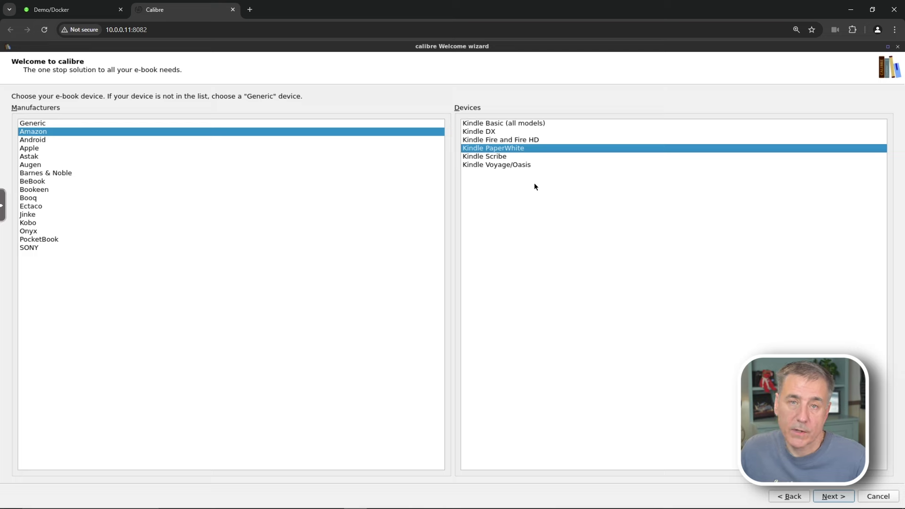
pyautogui.click(37, 174)
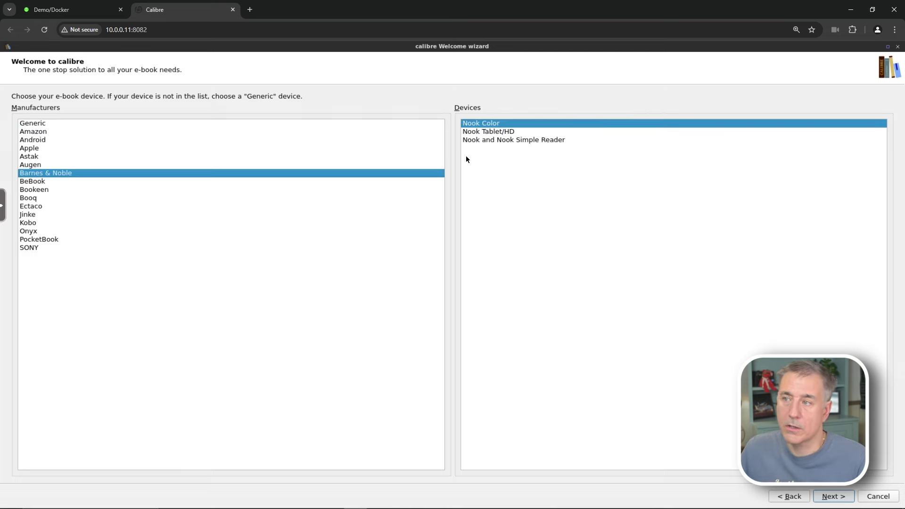
pyautogui.click(36, 133)
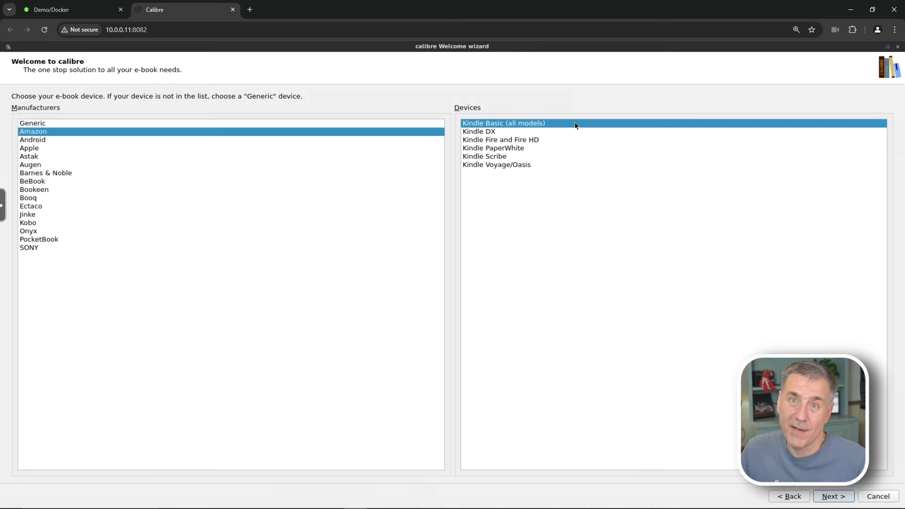
pyautogui.click(491, 149)
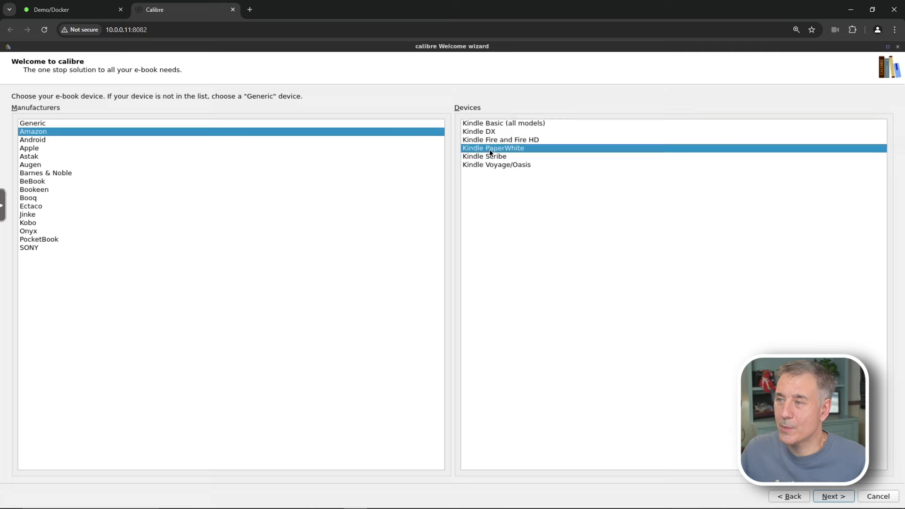
pyautogui.click(832, 498)
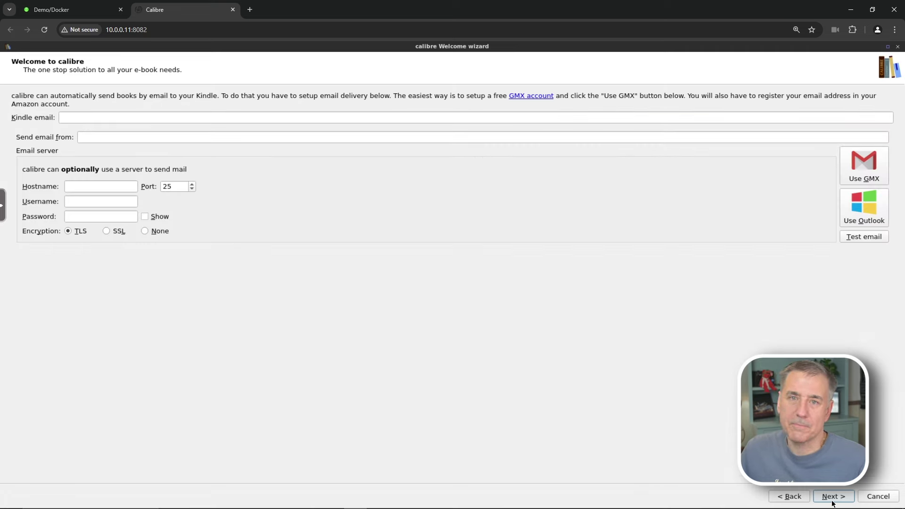
# Fill in the Kindle e-mail address and the sender Gmail address, then advance the wizard
pyautogui.click(87, 117)
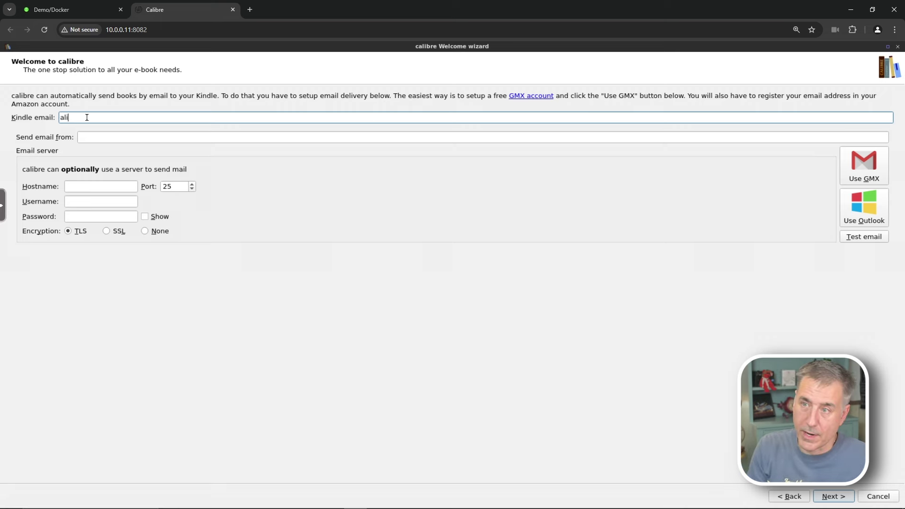
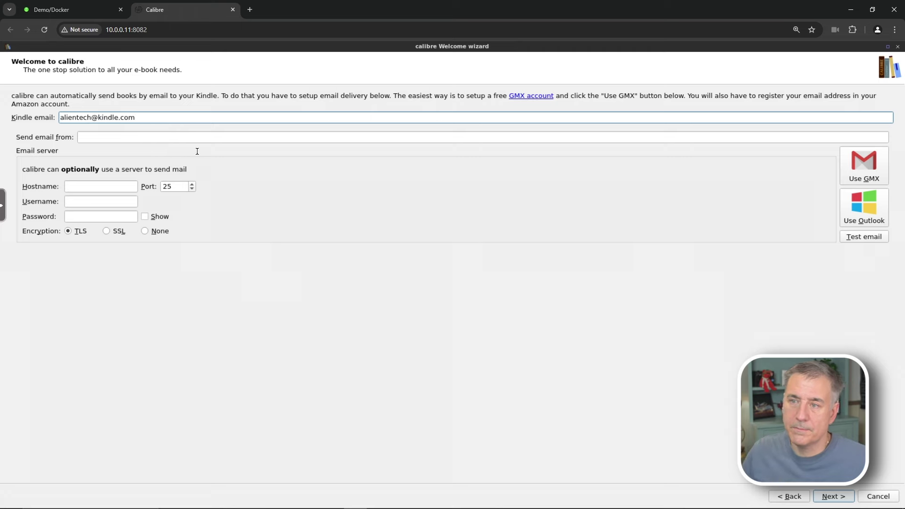
pyautogui.click(104, 137)
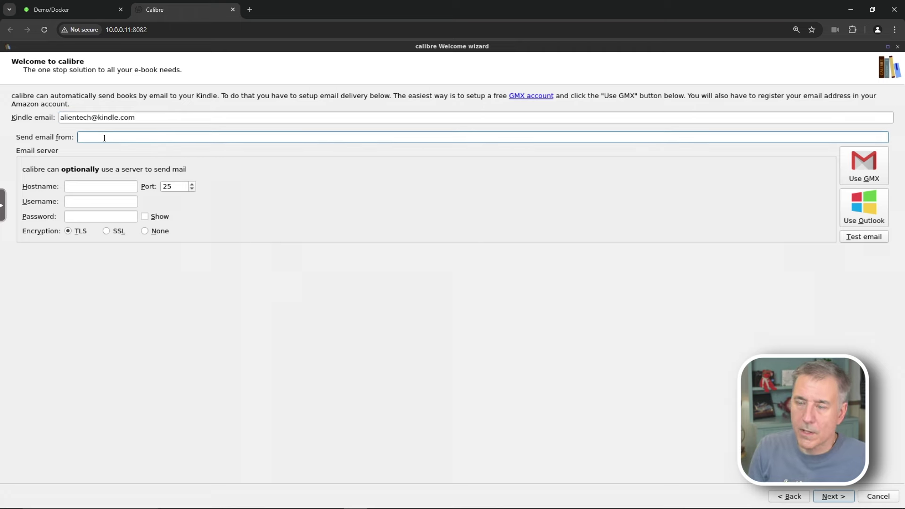
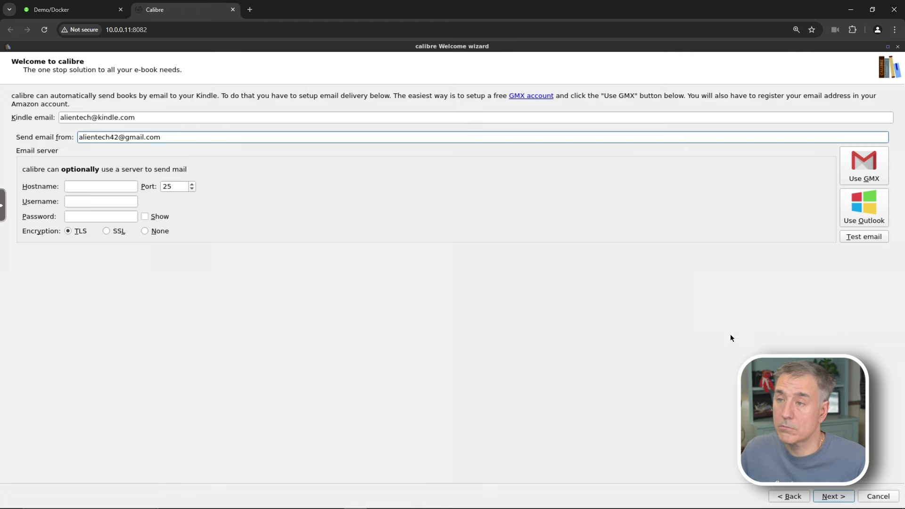
pyautogui.click(834, 496)
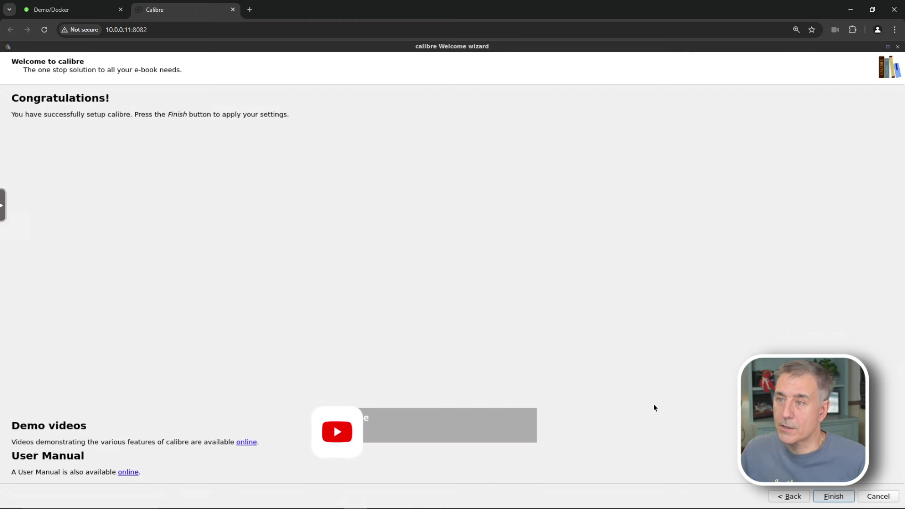
# Finish the setup wizard, leaving the Quick Start Guide's author unchanged
pyautogui.click(827, 499)
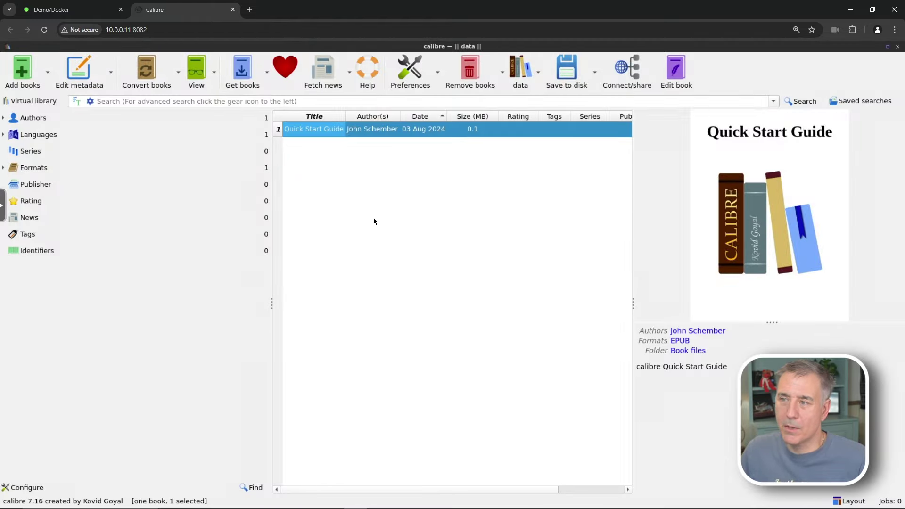
pyautogui.click(375, 128)
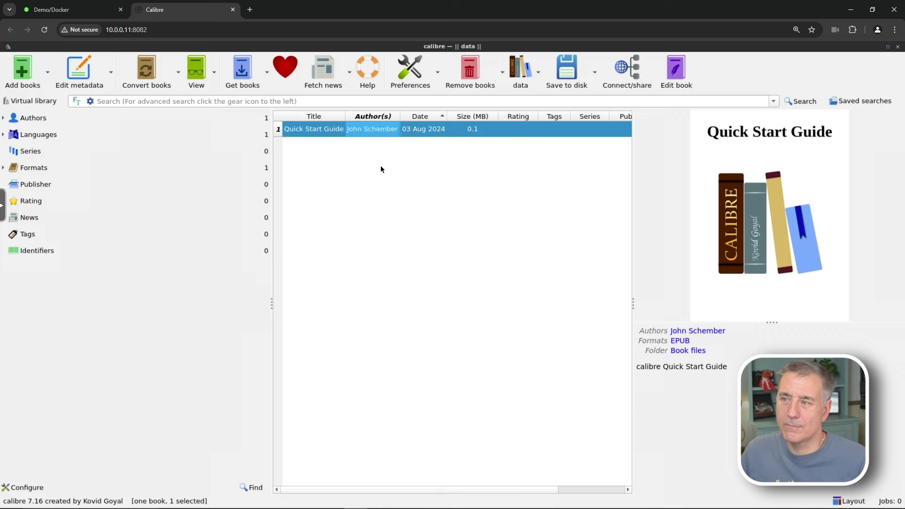
pyautogui.click(381, 191)
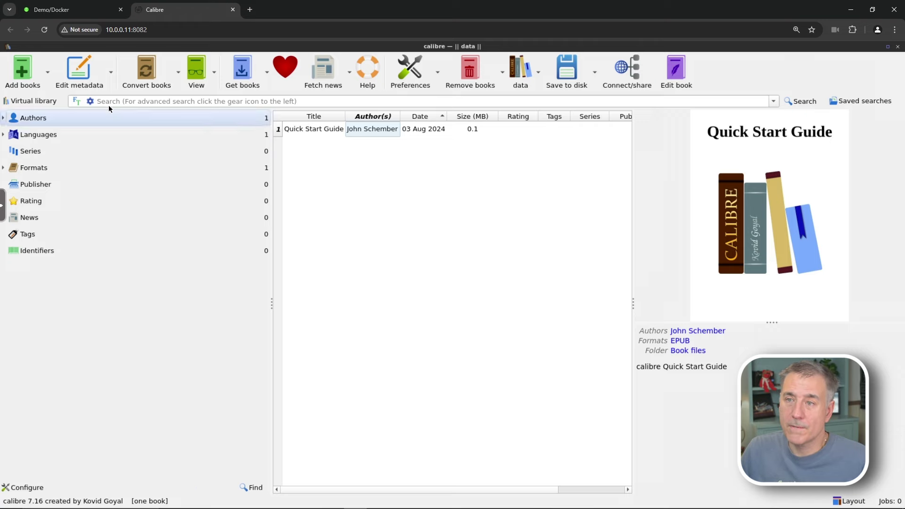
# Add the epub from /data/media/ebooks/Arthur C. Clarke/3001 - The Final Odyssey to the library
pyautogui.click(39, 72)
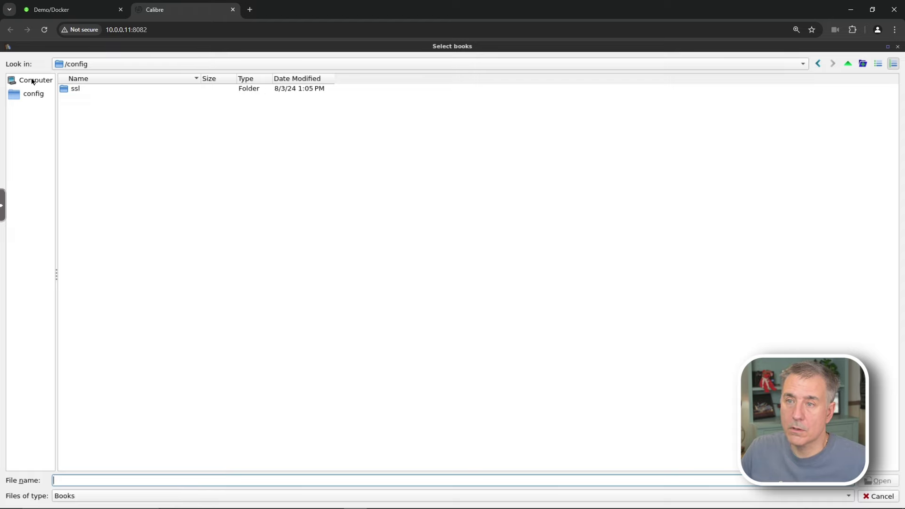
pyautogui.click(33, 81)
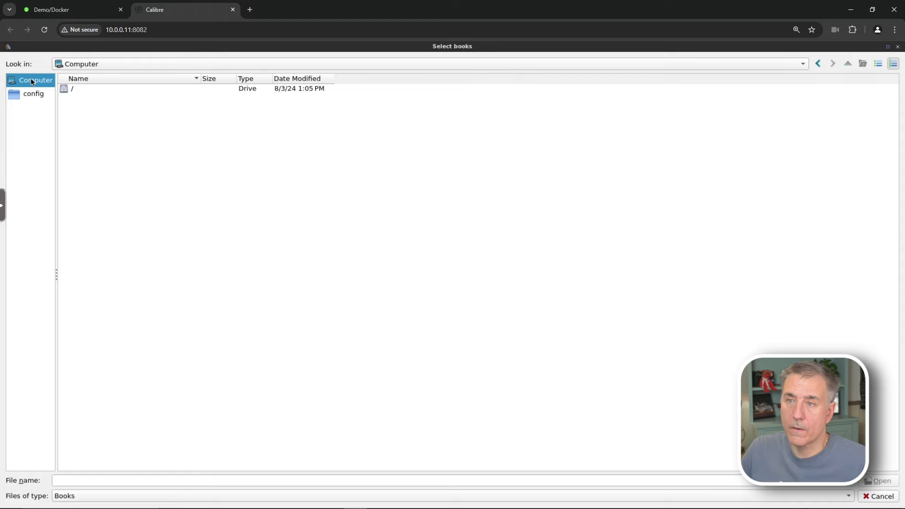
pyautogui.doubleClick(66, 88)
pyautogui.doubleClick(81, 135)
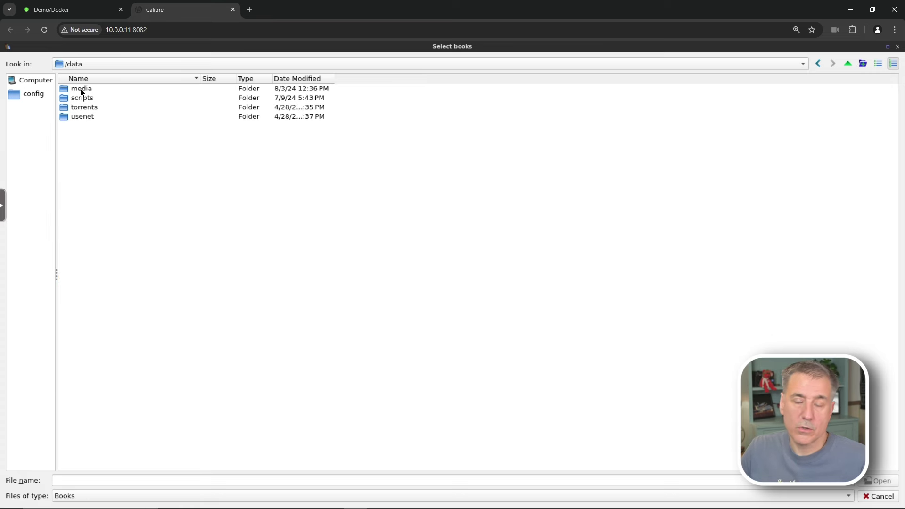
pyautogui.doubleClick(81, 89)
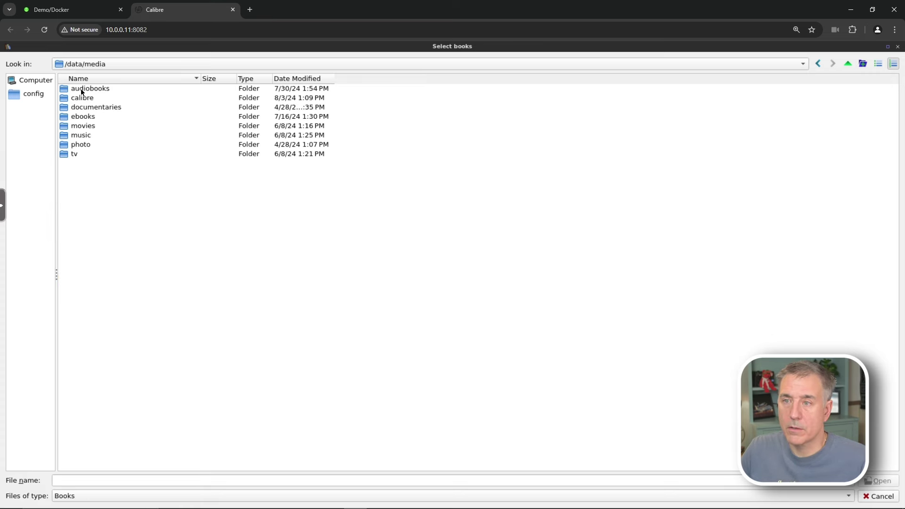
pyautogui.click(79, 117)
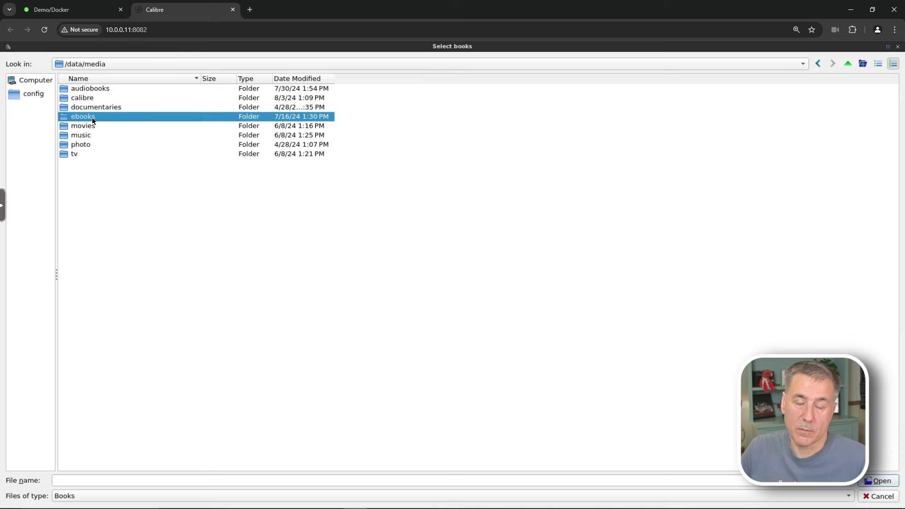
pyautogui.doubleClick(82, 119)
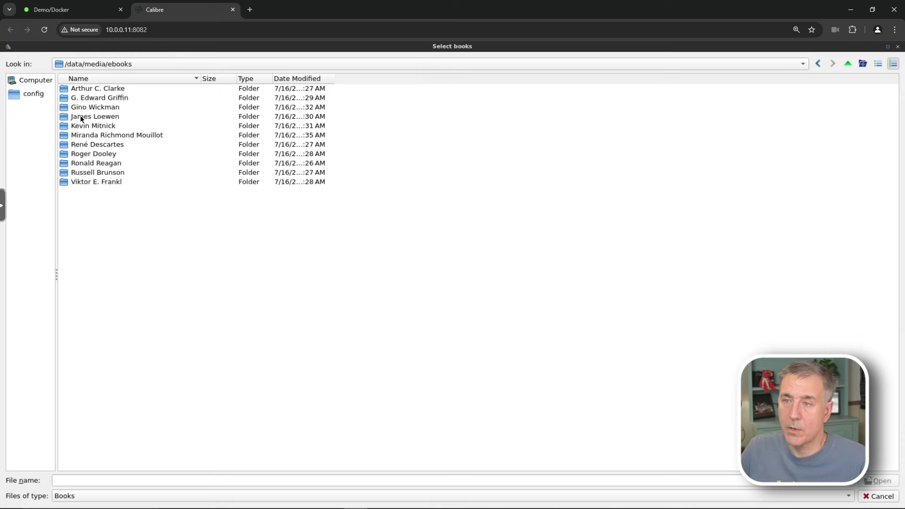
pyautogui.doubleClick(87, 89)
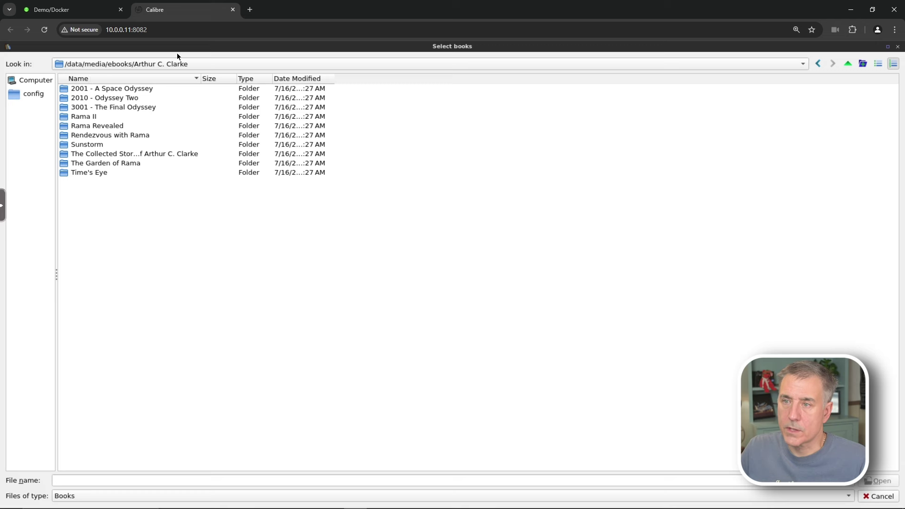
pyautogui.click(113, 107)
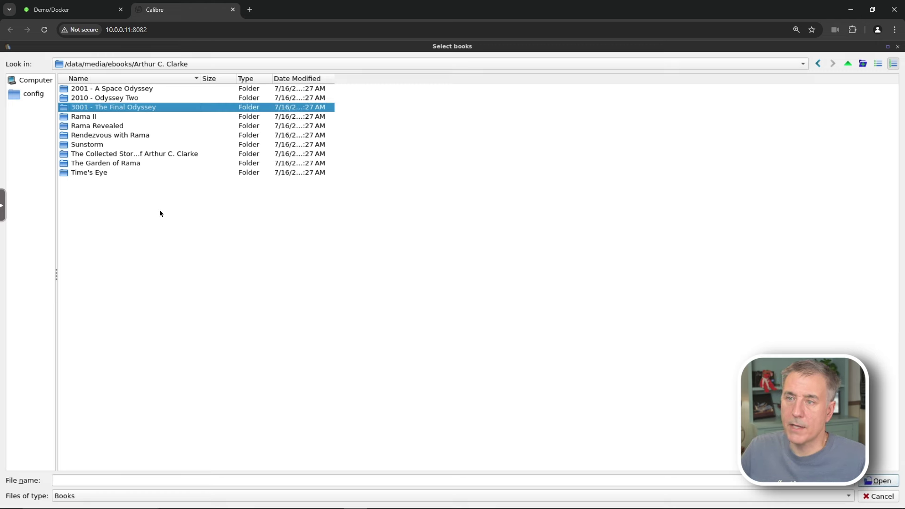
pyautogui.click(879, 480)
pyautogui.click(113, 90)
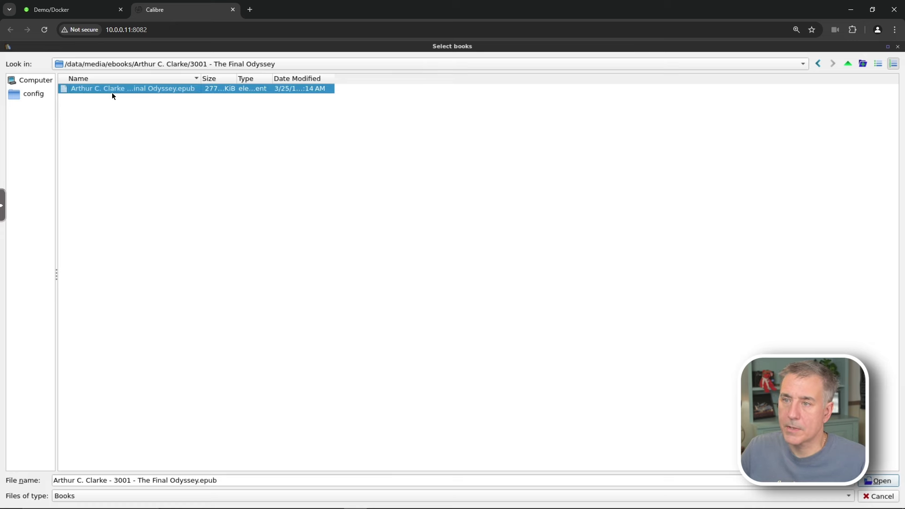
pyautogui.click(879, 480)
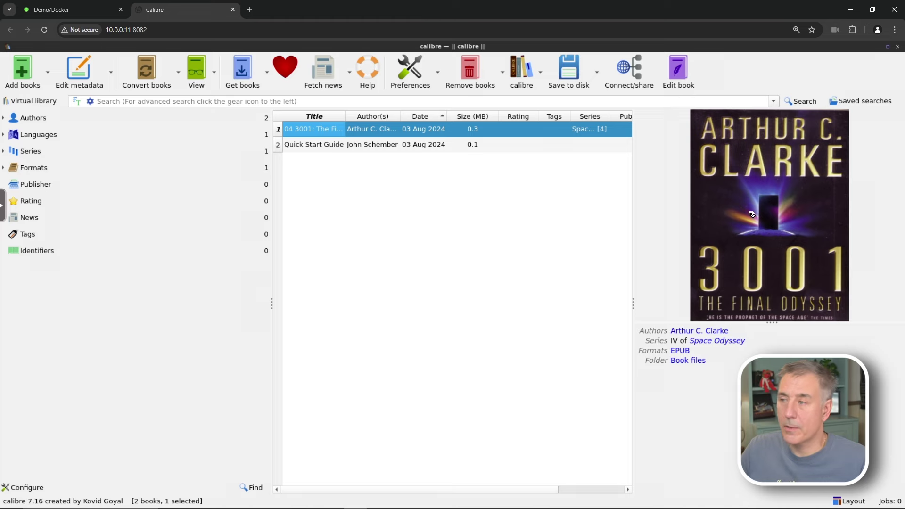
# Import the Arthur C. Clarke folder via Add from folders and sub-folders, skipping duplicate 3001
pyautogui.click(387, 144)
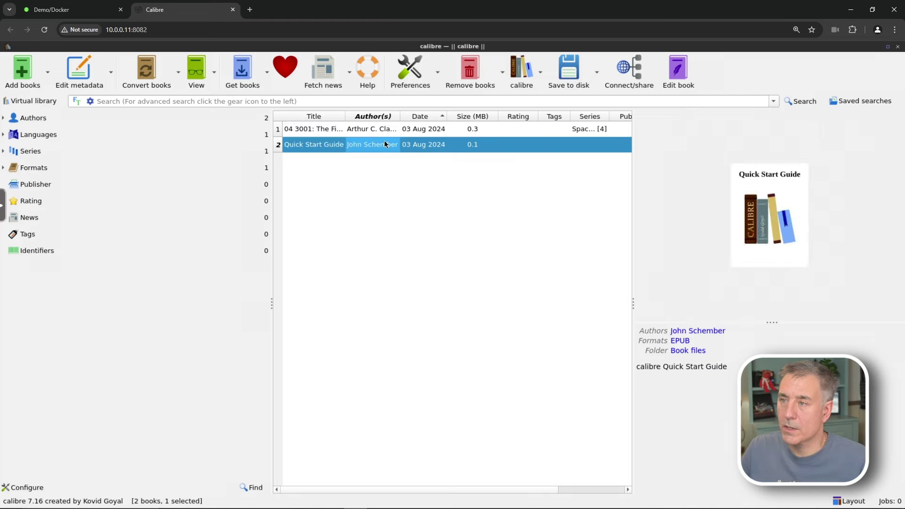
pyautogui.click(380, 134)
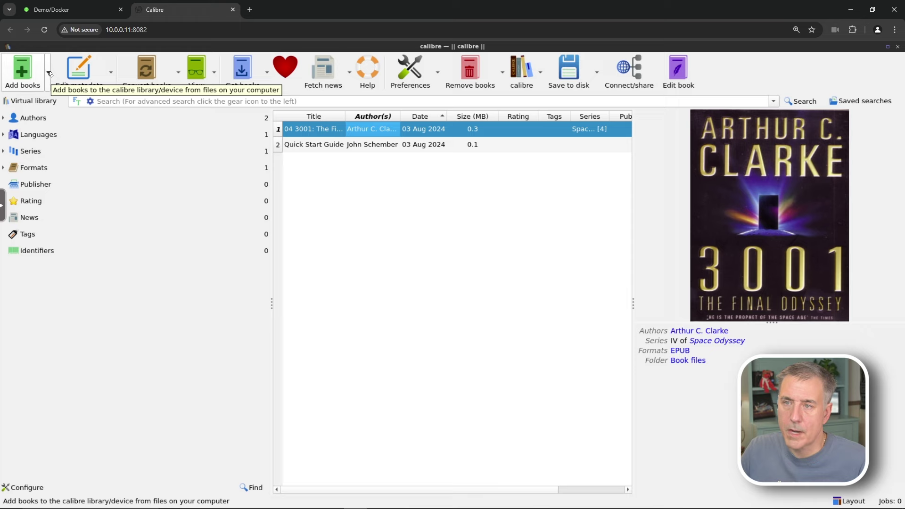
pyautogui.click(49, 73)
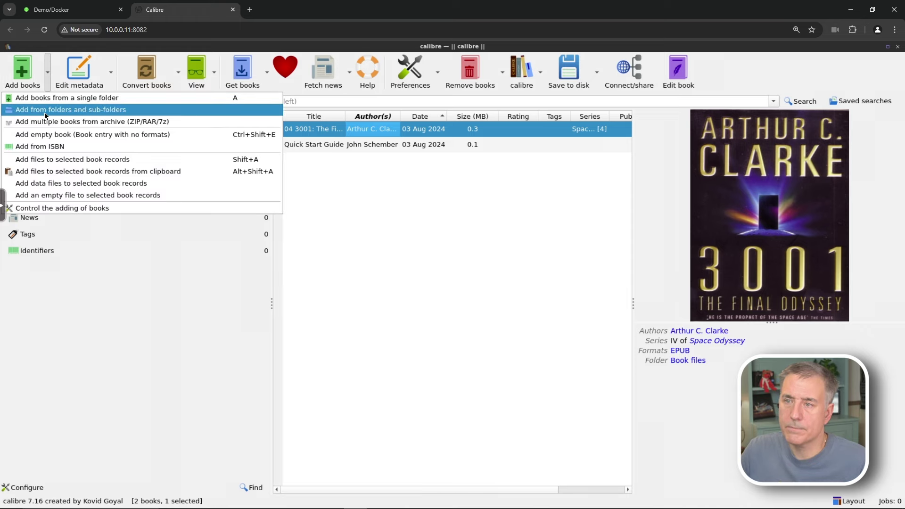
pyautogui.click(46, 111)
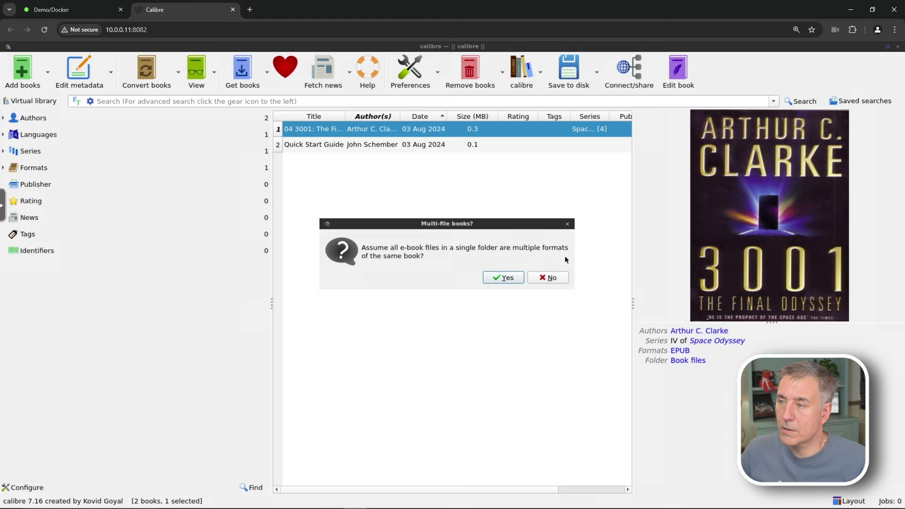
pyautogui.click(503, 278)
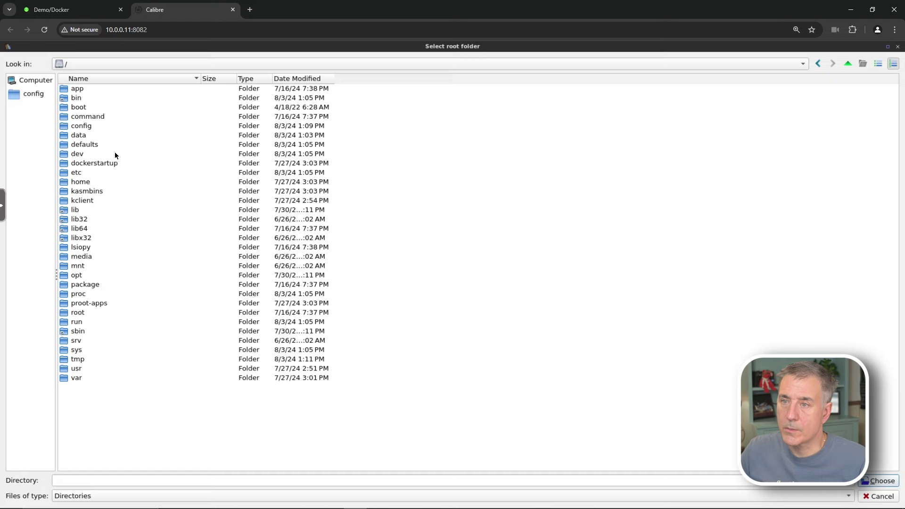
pyautogui.doubleClick(80, 134)
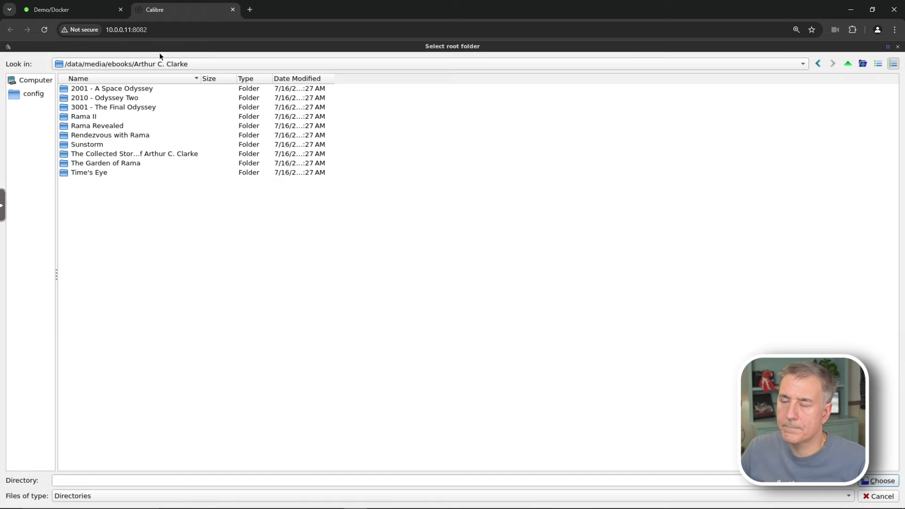
pyautogui.click(880, 480)
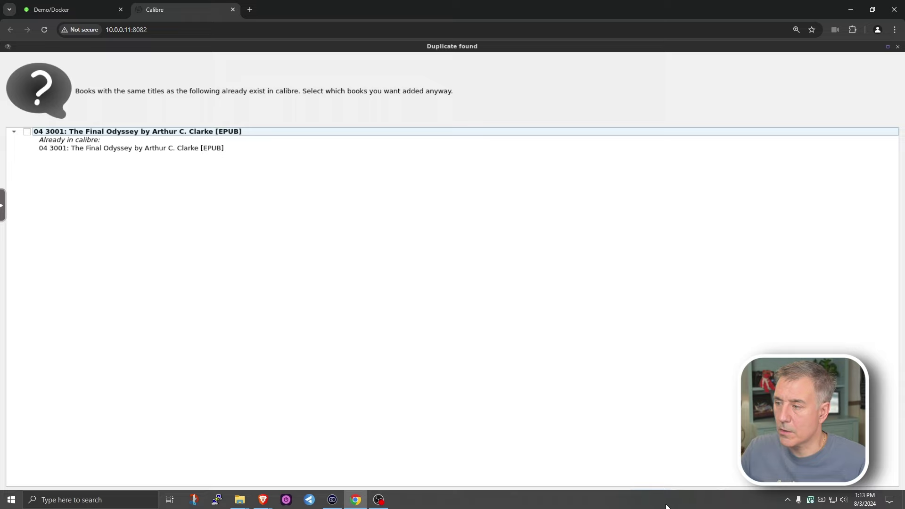
pyautogui.click(647, 499)
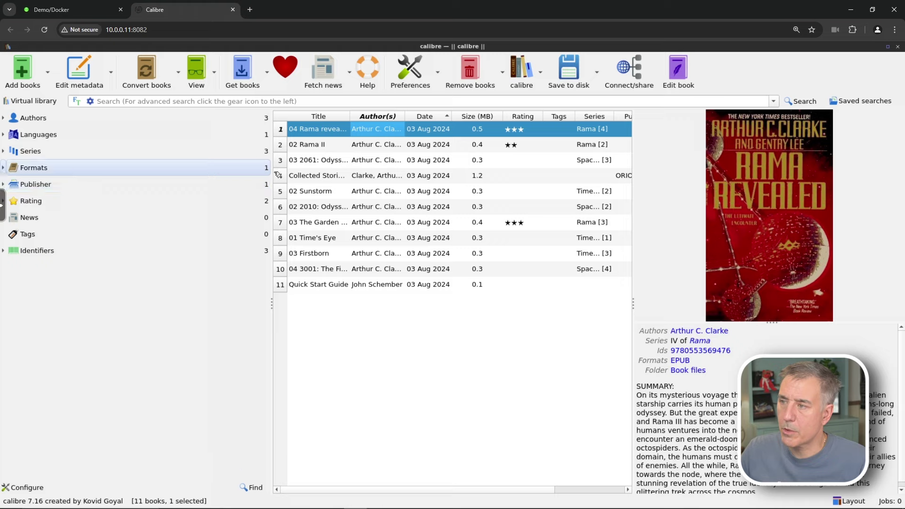
# Download and apply online metadata for 2061: Odyssey Three
pyautogui.click(319, 149)
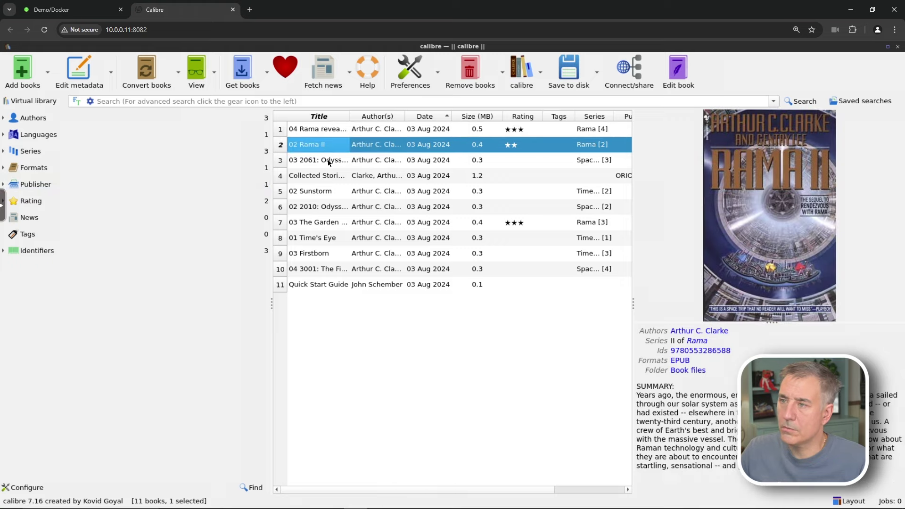
pyautogui.click(328, 162)
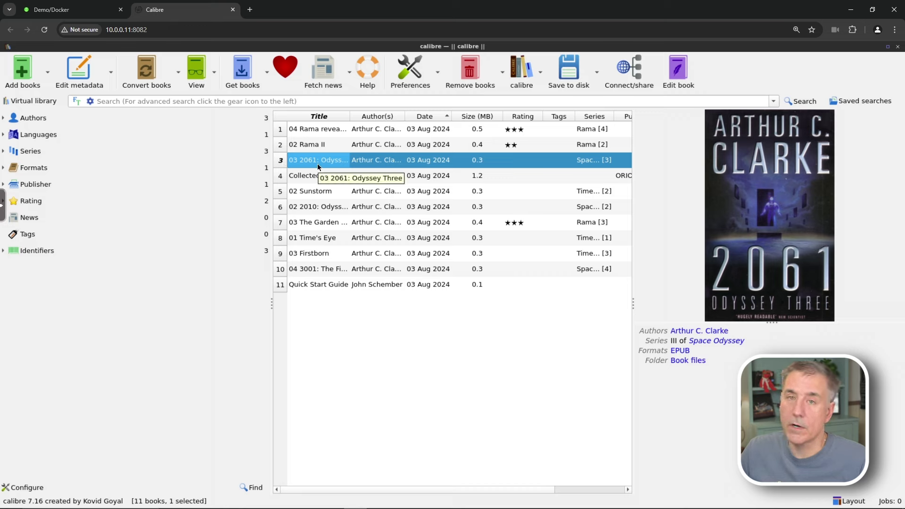
pyautogui.rightClick(318, 163)
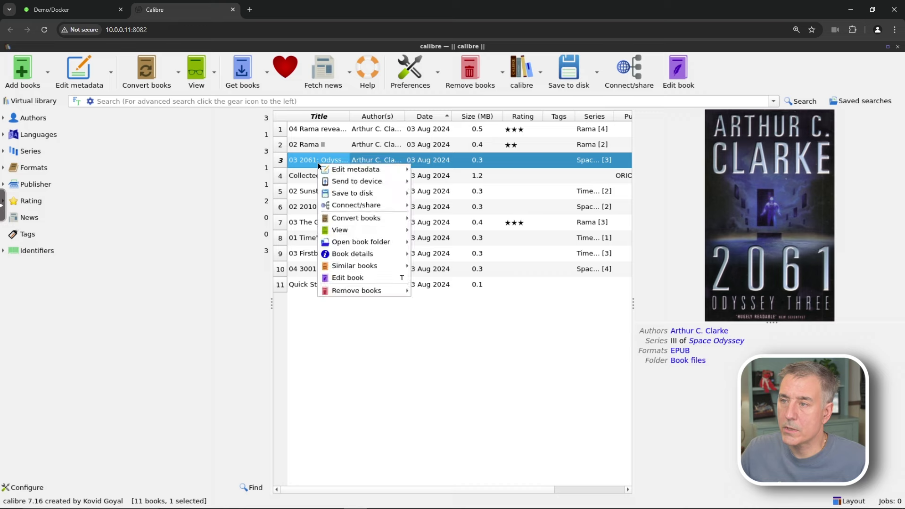
pyautogui.moveTo(370, 171)
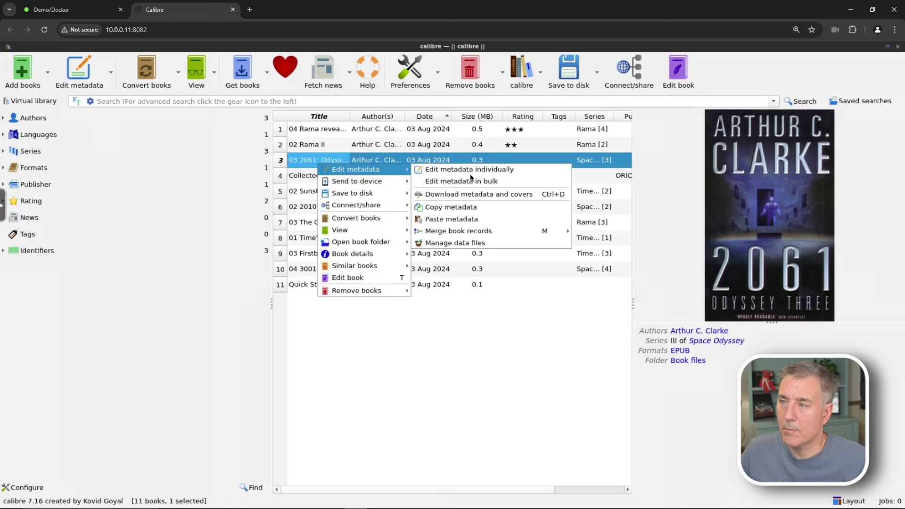
pyautogui.click(512, 197)
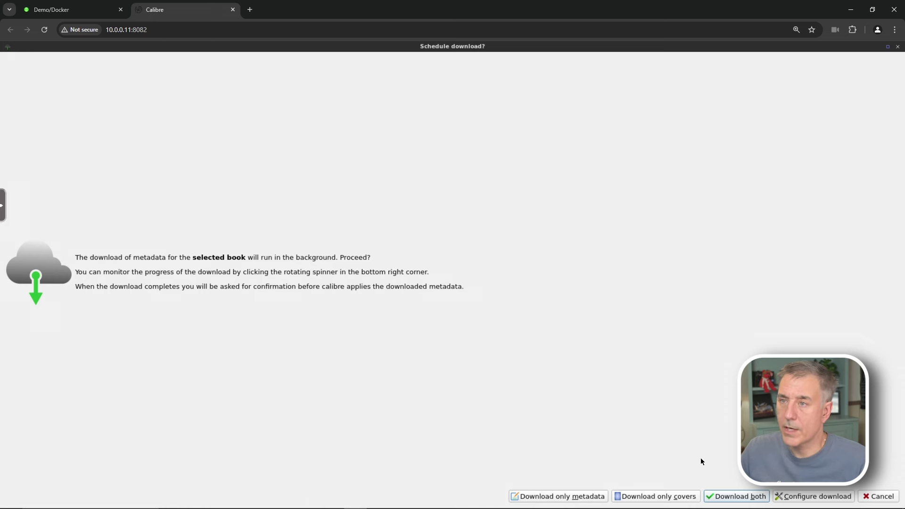
pyautogui.click(572, 499)
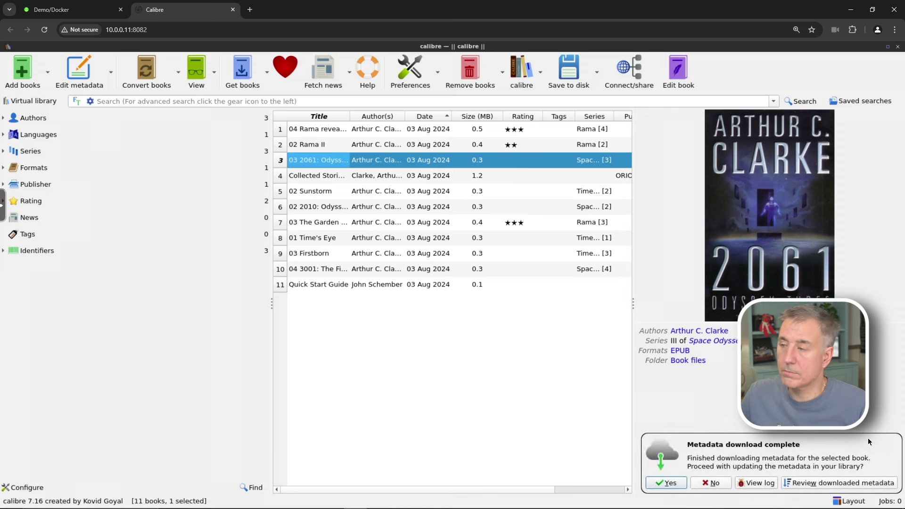
pyautogui.click(670, 484)
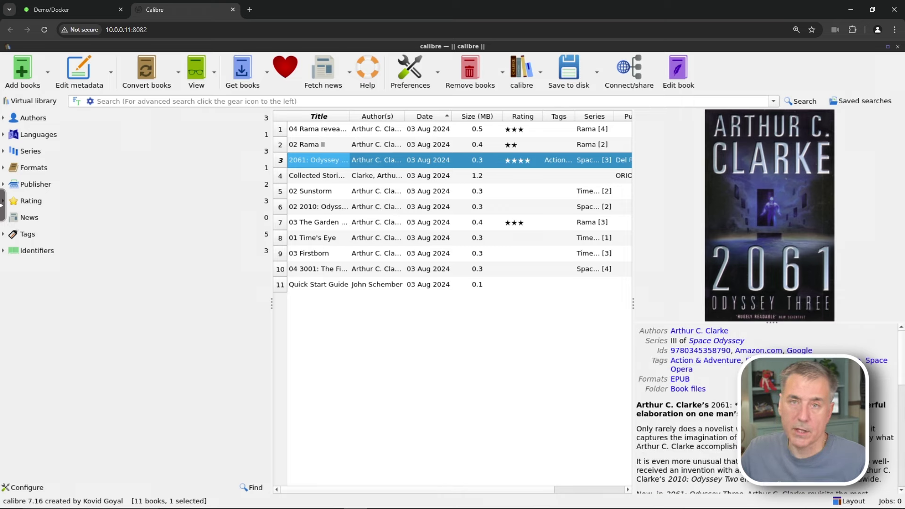
# Download metadata only for The Collected Stories of Arthur C. Clarke
pyautogui.click(335, 180)
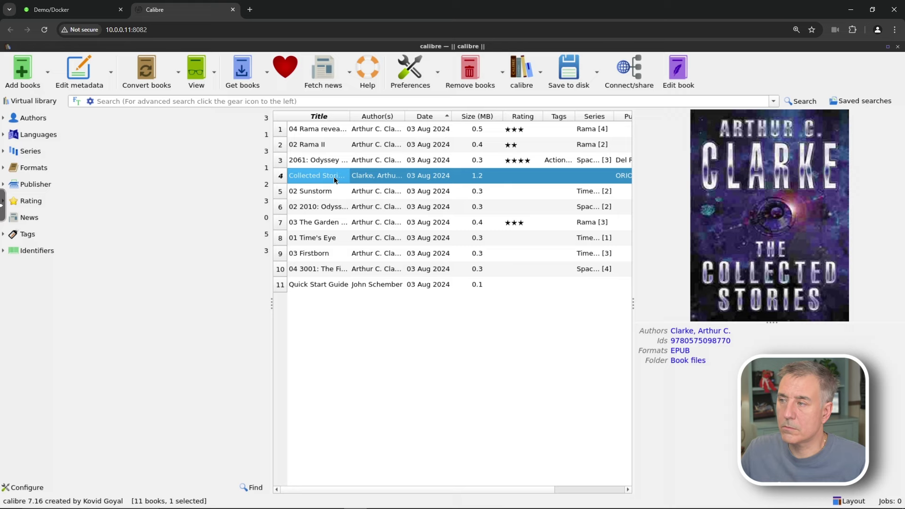
pyautogui.rightClick(336, 180)
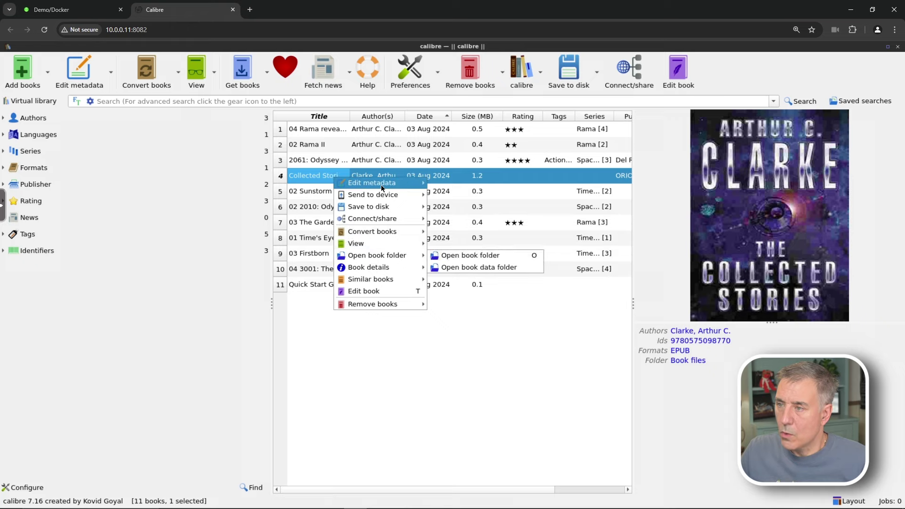
pyautogui.moveTo(381, 185)
pyautogui.click(561, 206)
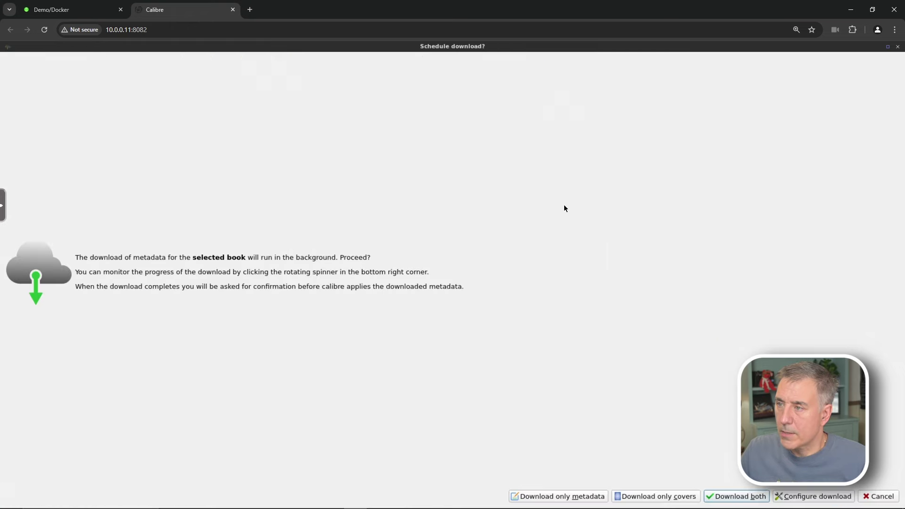
pyautogui.click(580, 498)
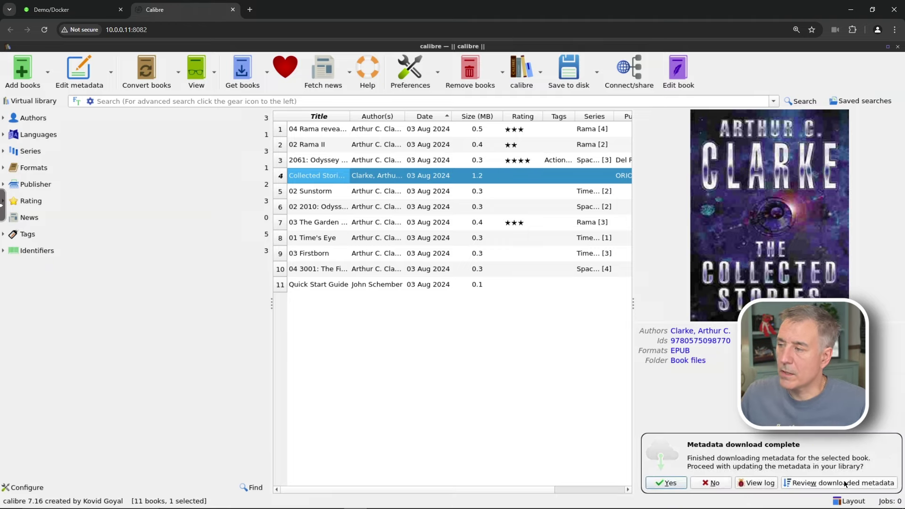
pyautogui.click(844, 481)
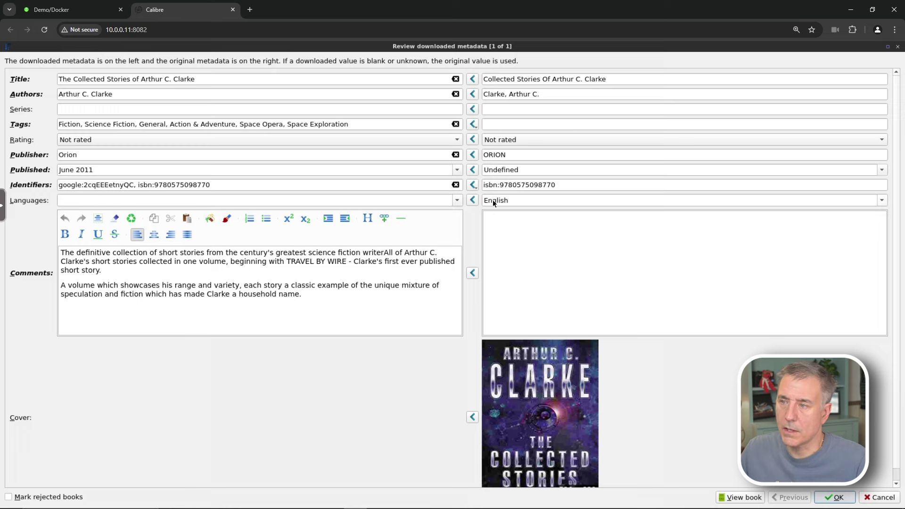
# Keep only the original ISBN identifier for Collected Stories and accept the reviewed metadata
pyautogui.click(472, 186)
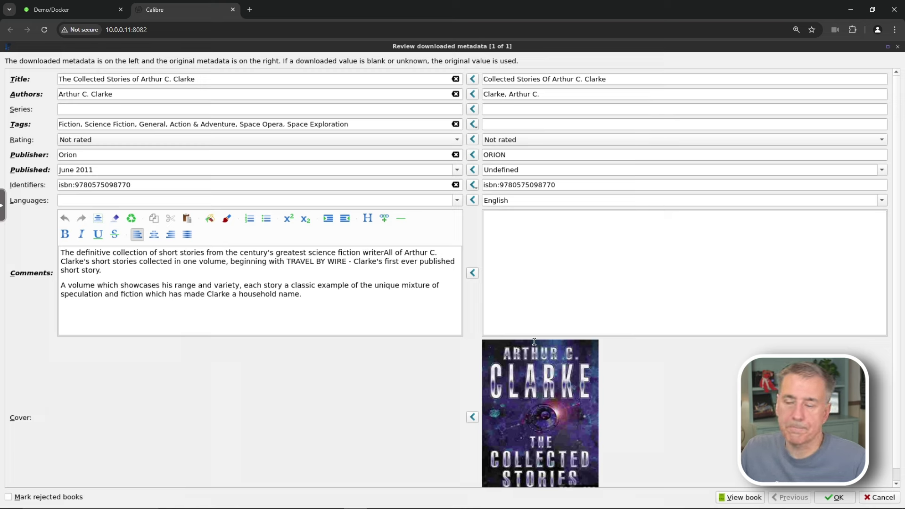
pyautogui.click(838, 497)
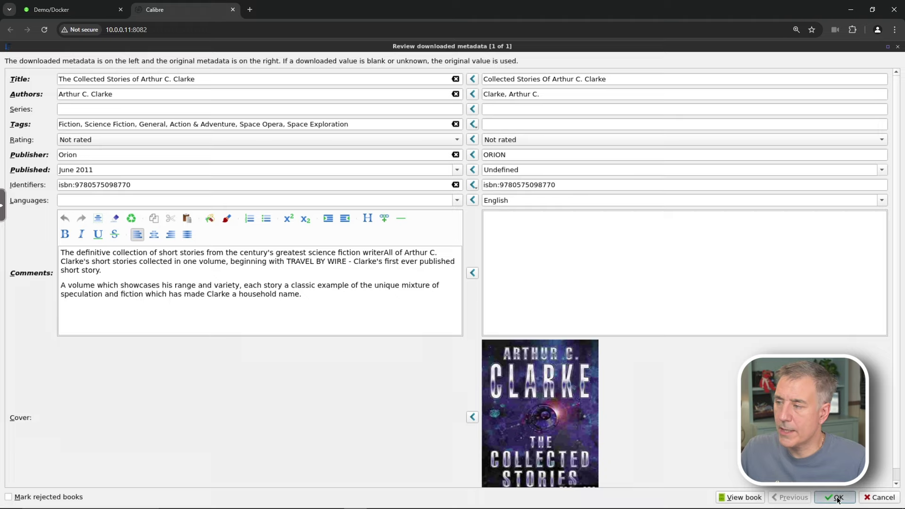
# Select the six books from Sunstorm through row 10 and download their metadata and covers
pyautogui.click(313, 191)
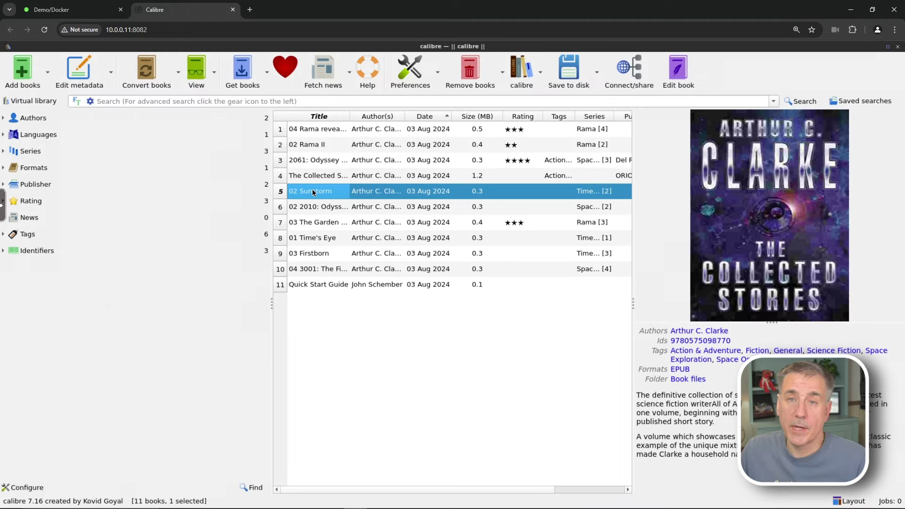
pyautogui.keyDown('shift'); pyautogui.click(328, 274); pyautogui.keyUp('shift')
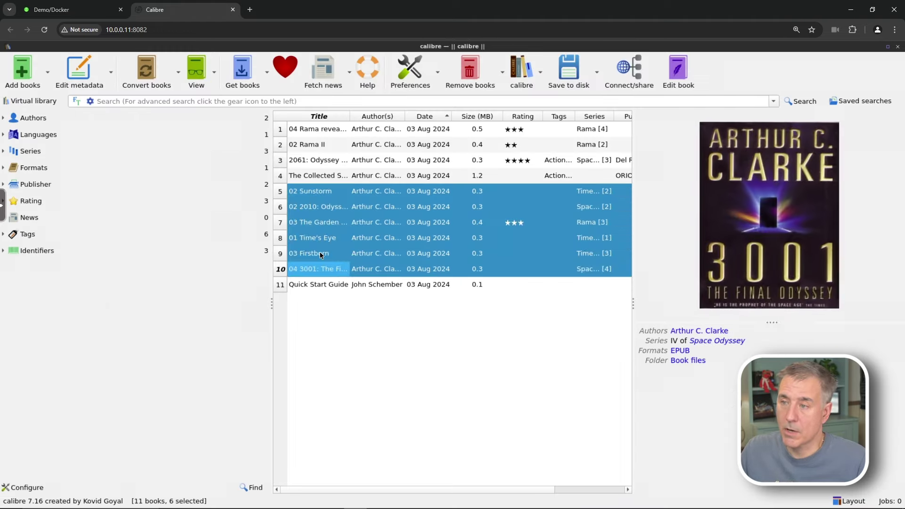
pyautogui.rightClick(321, 254)
pyautogui.moveTo(358, 258)
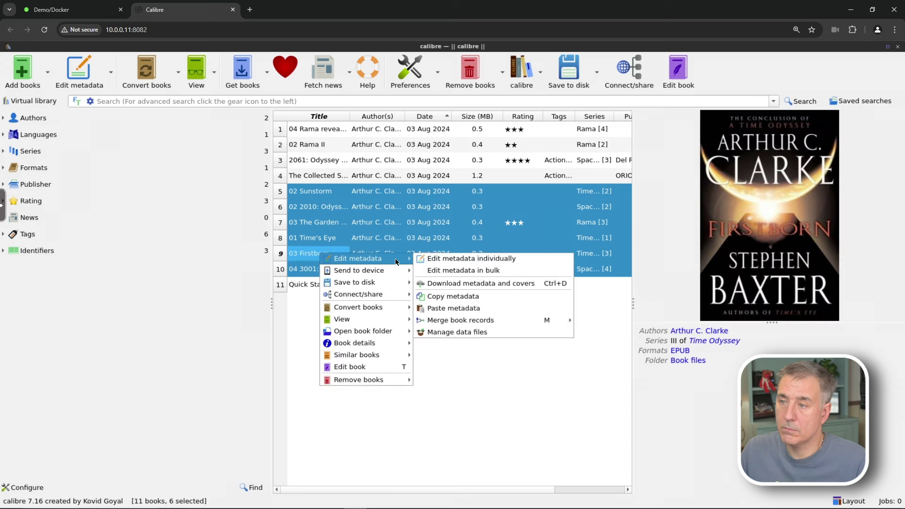
pyautogui.click(470, 284)
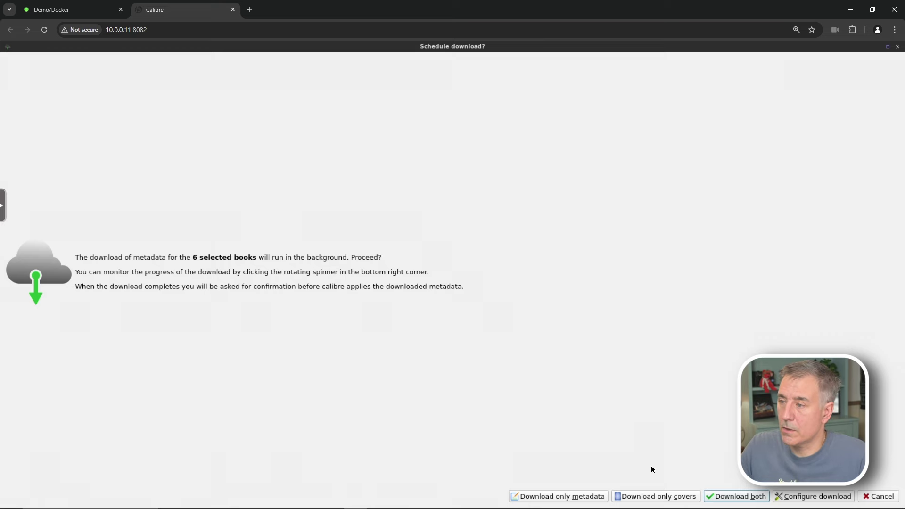
pyautogui.click(745, 501)
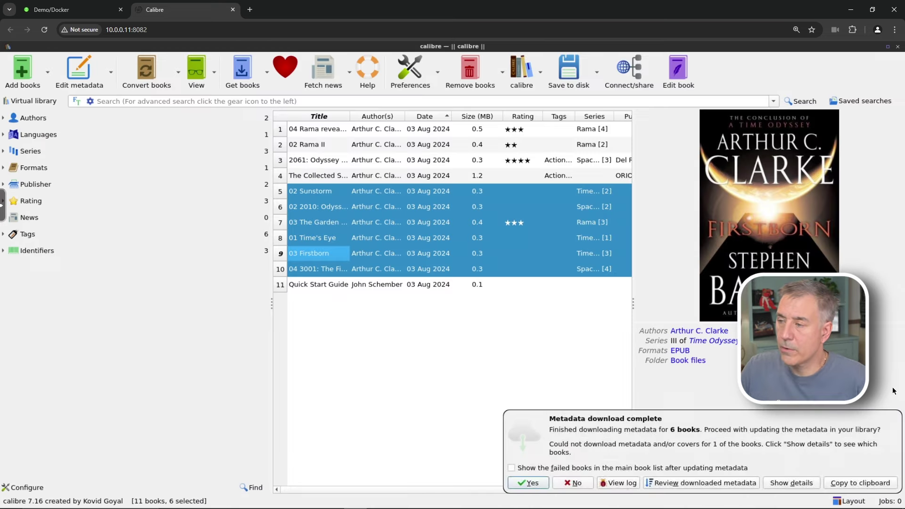
# Review each book's downloaded metadata, keeping 3001's original cover, and apply all changes
pyautogui.click(700, 487)
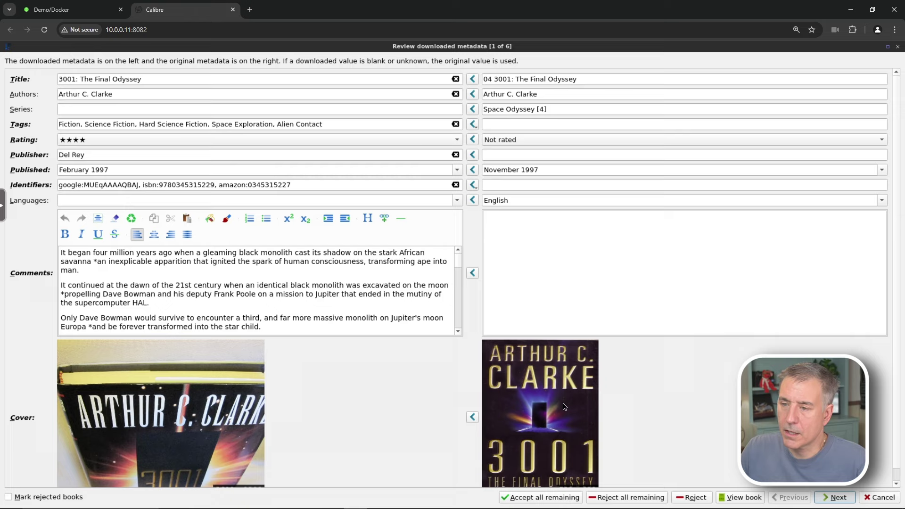
pyautogui.click(473, 417)
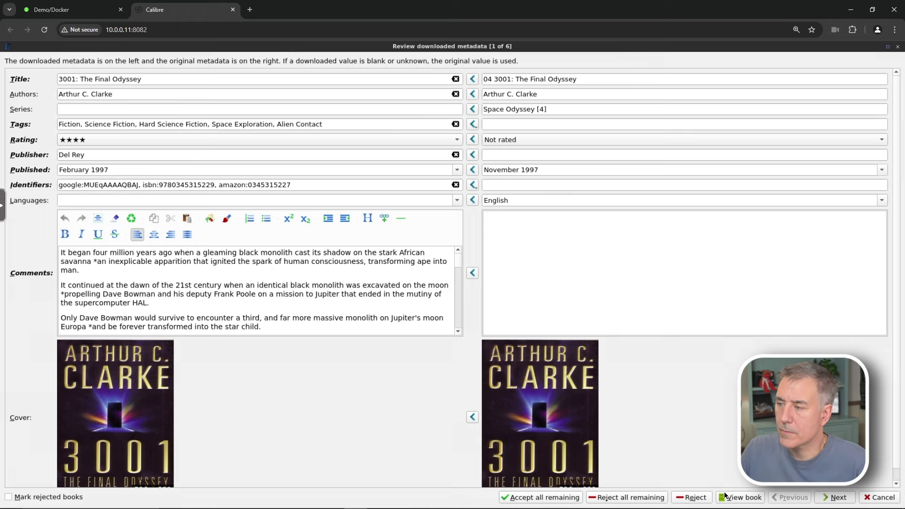
pyautogui.click(834, 497)
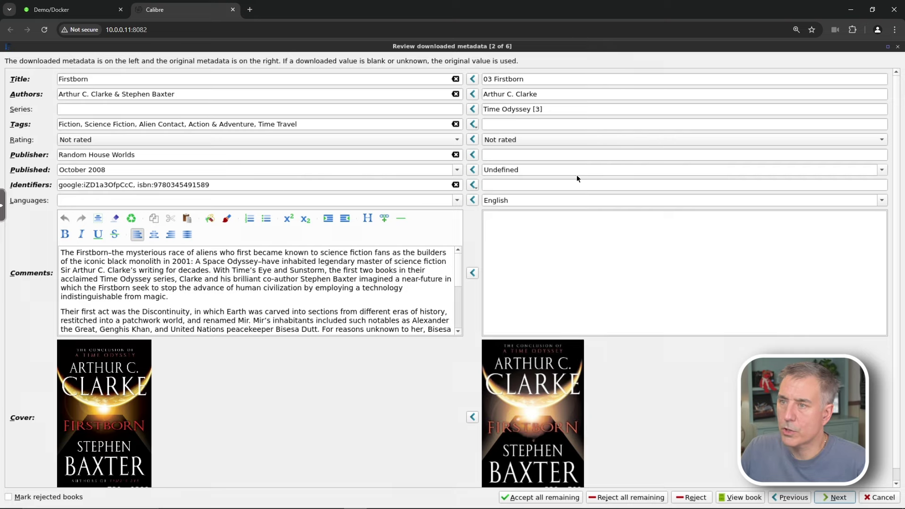
pyautogui.click(841, 496)
pyautogui.click(843, 496)
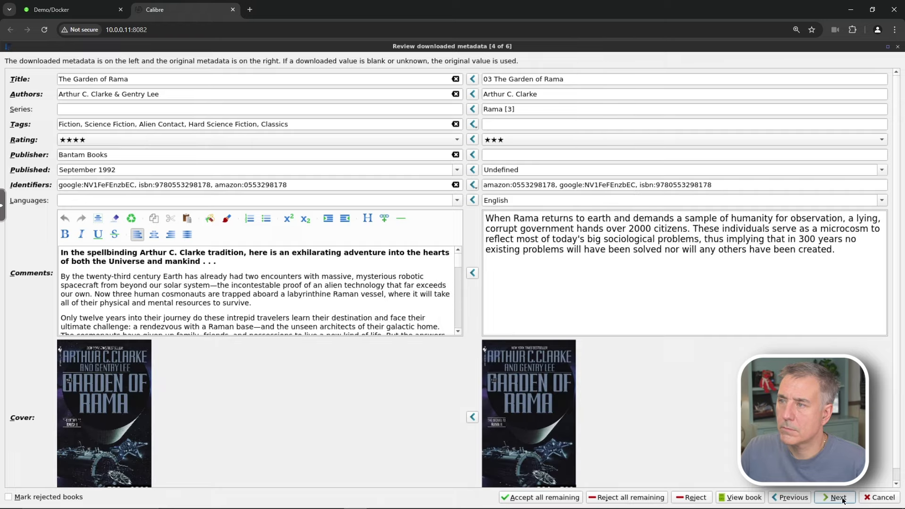
pyautogui.click(844, 499)
pyautogui.click(844, 499)
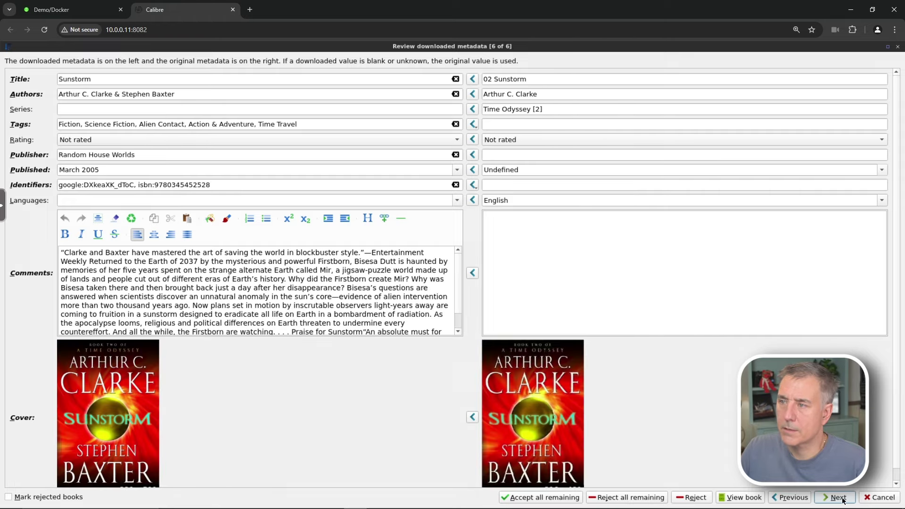
pyautogui.click(844, 499)
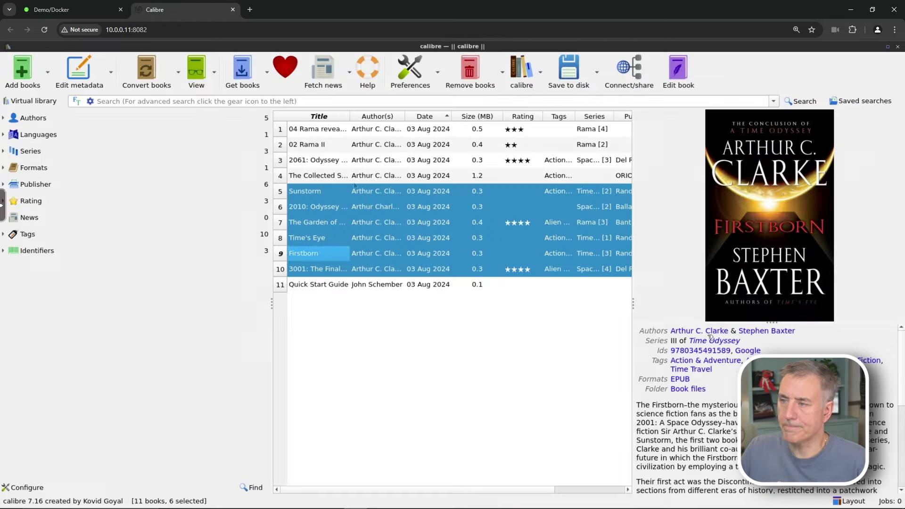
pyautogui.click(356, 190)
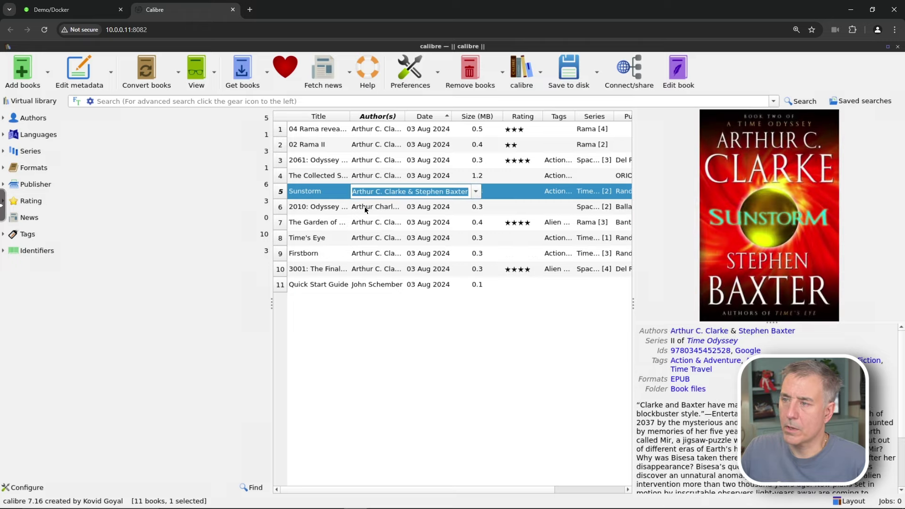
pyautogui.click(372, 227)
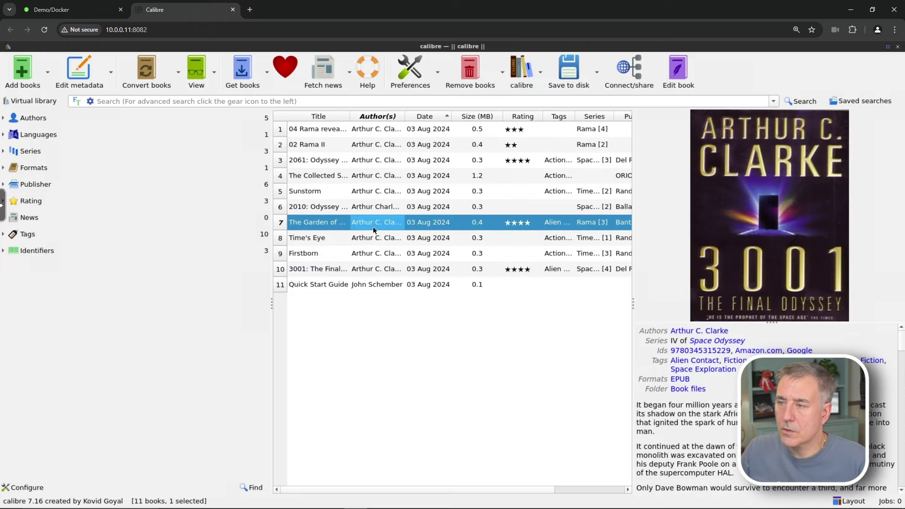
pyautogui.click(78, 67)
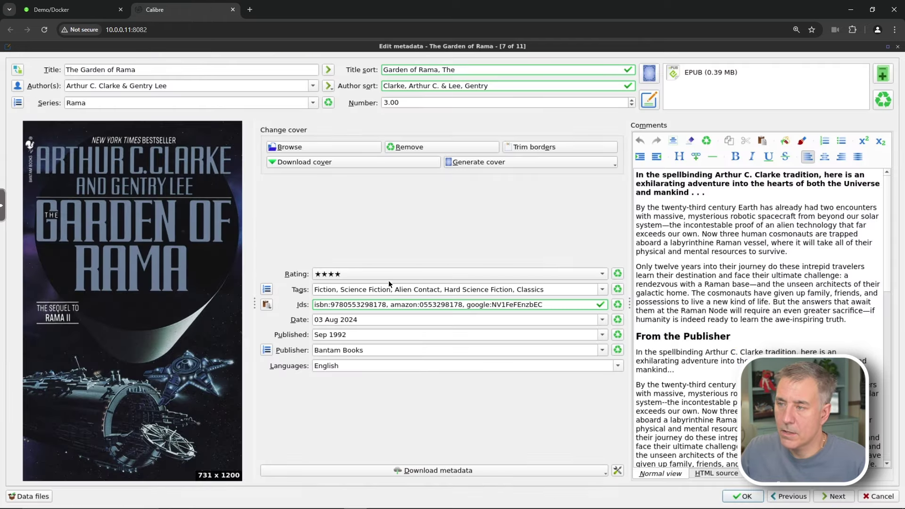
pyautogui.press('Escape')
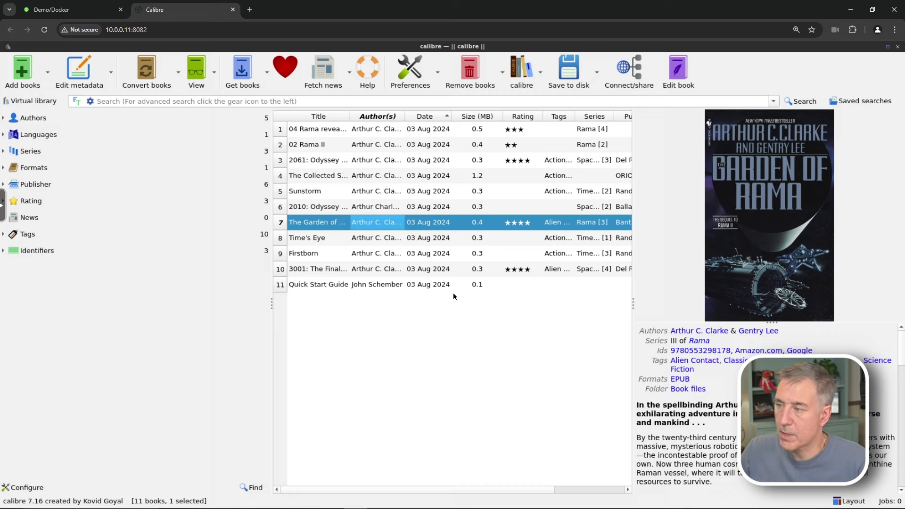
# Select The Garden of Rama and look through its Look & feel and Heuristic conversion options
pyautogui.rightClick(319, 230)
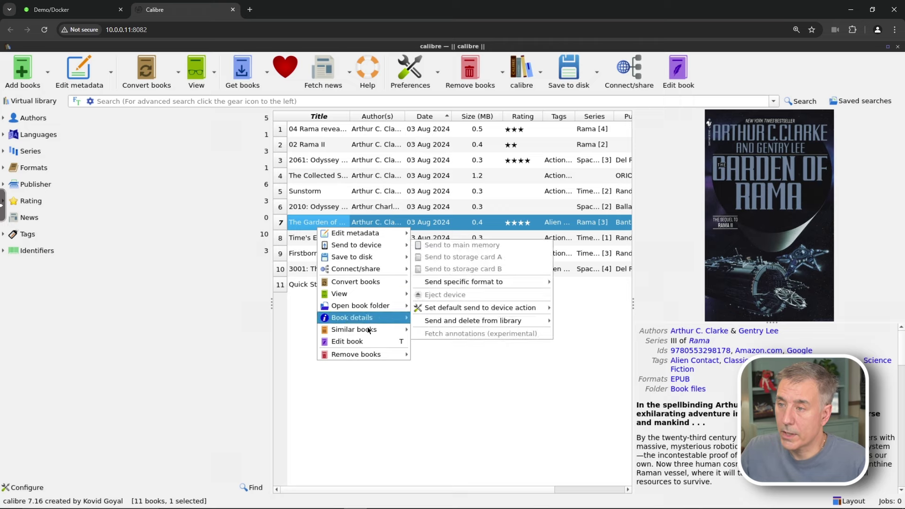
pyautogui.click(392, 368)
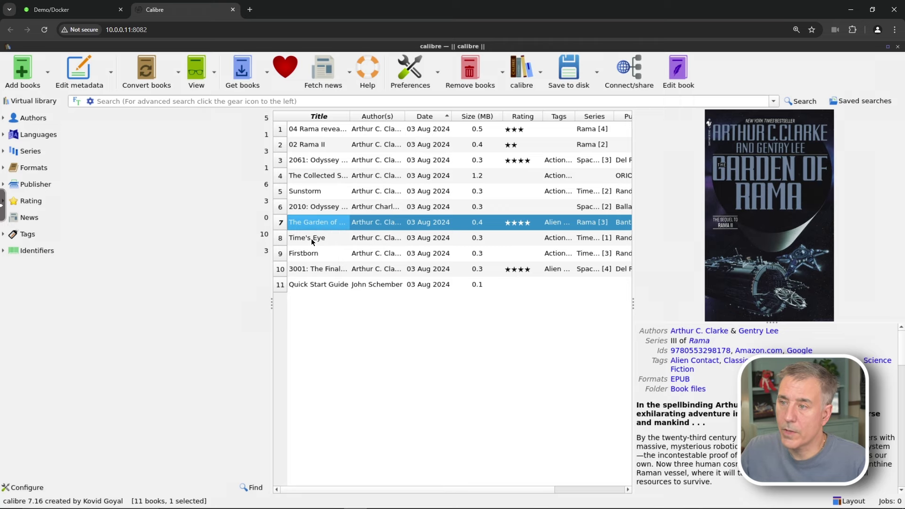
pyautogui.click(316, 225)
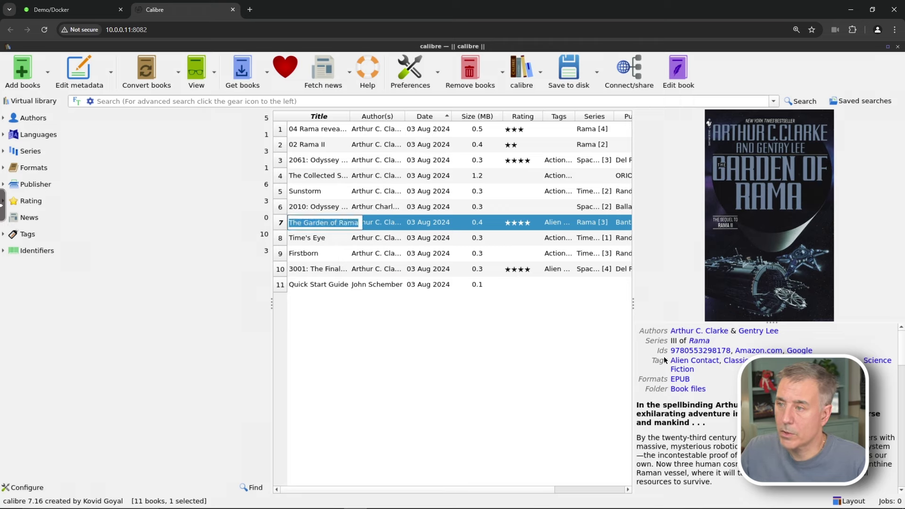
pyautogui.click(154, 70)
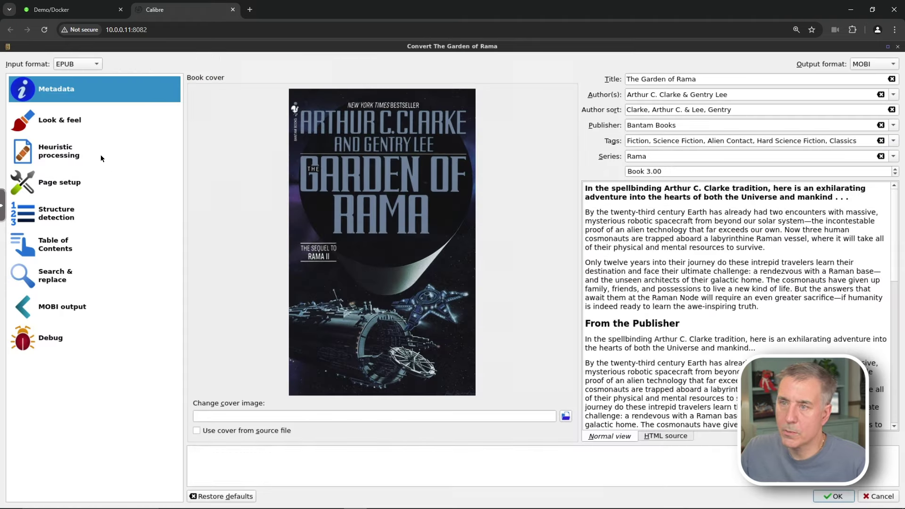
pyautogui.click(88, 130)
pyautogui.click(80, 146)
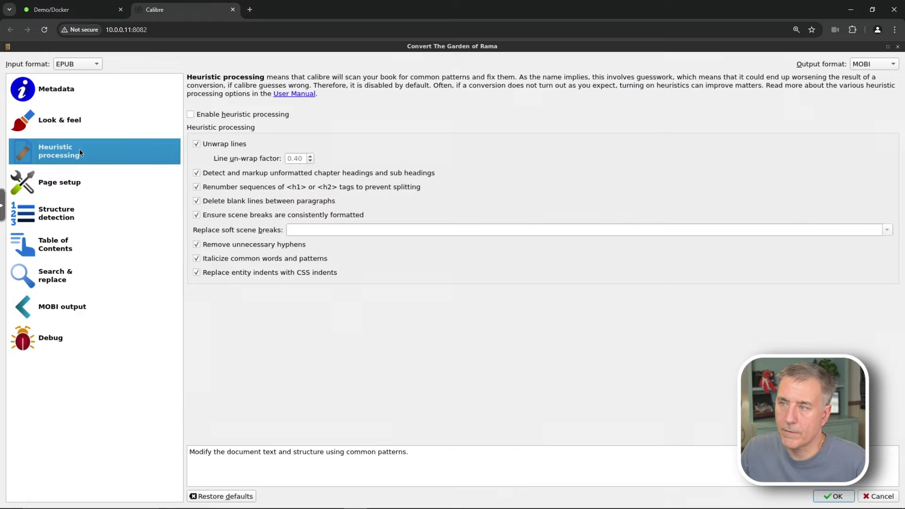
pyautogui.click(68, 92)
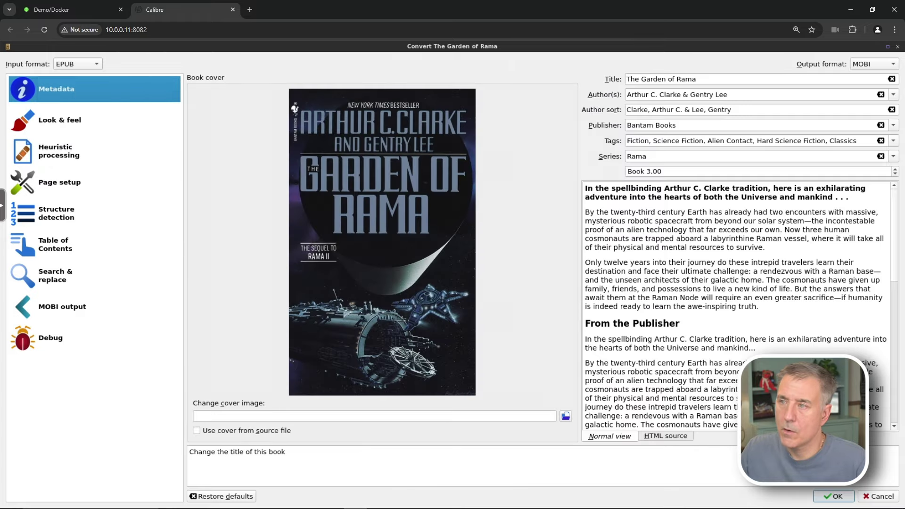
# Convert The Garden of Rama to MOBI, then view it in the E-book viewer
pyautogui.click(878, 64)
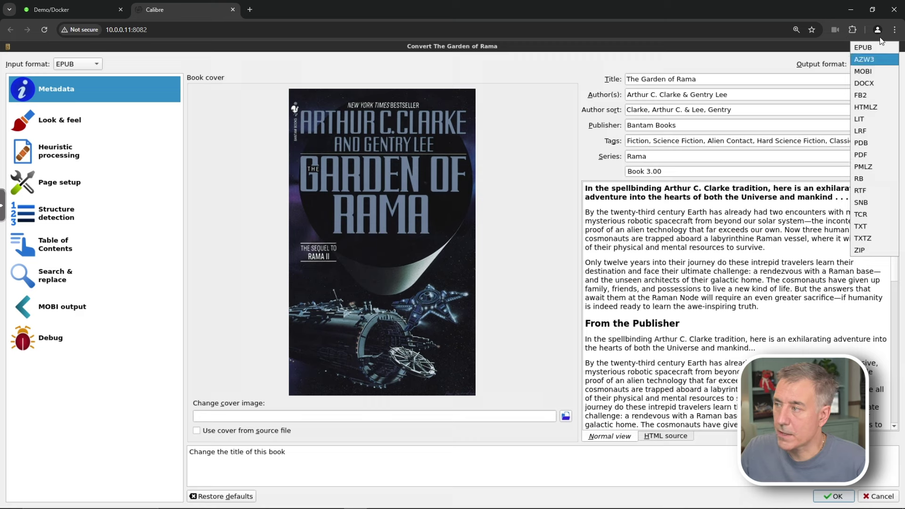
pyautogui.click(879, 72)
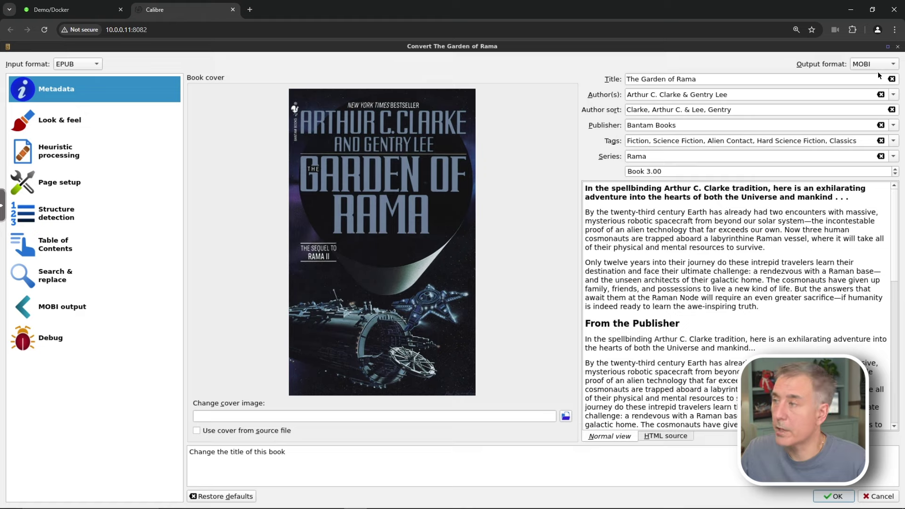
pyautogui.click(833, 498)
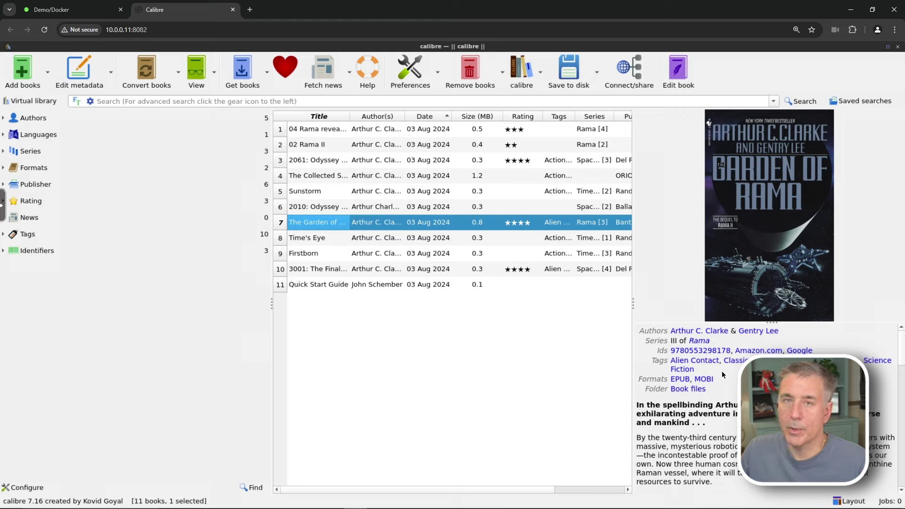
pyautogui.click(199, 72)
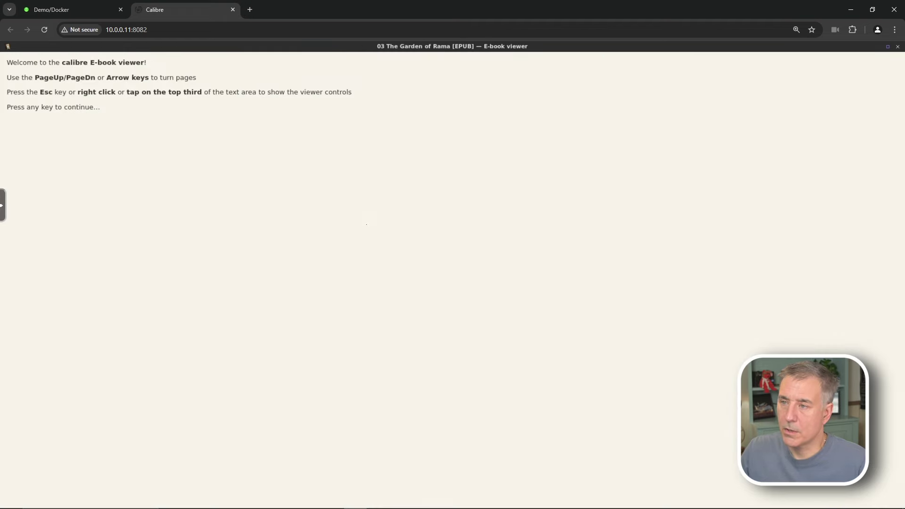
pyautogui.click(172, 117)
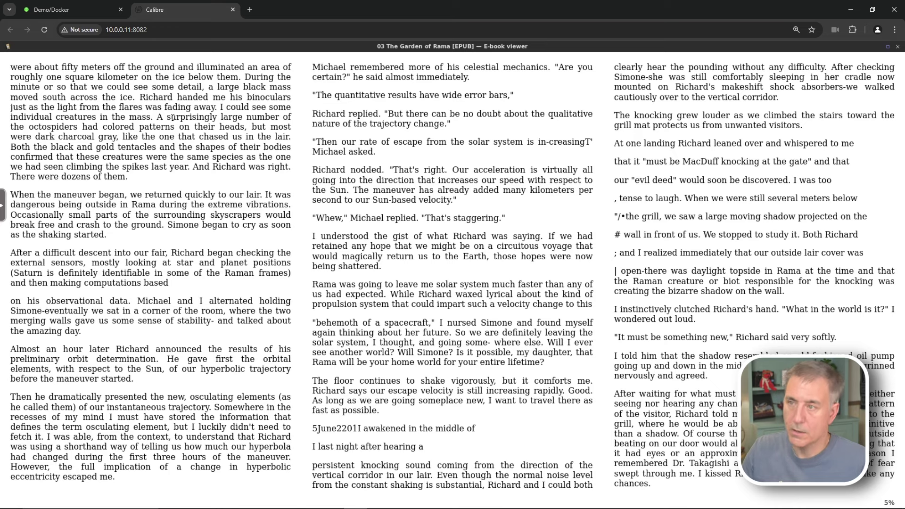
pyautogui.press('Right')
pyautogui.press('Left')
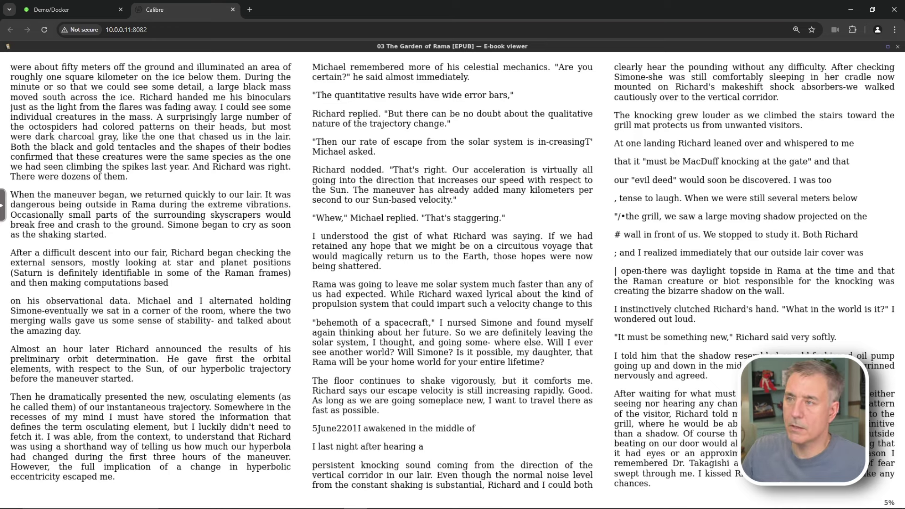
pyautogui.press('Right')
pyautogui.press('Right')
pyautogui.press('Right')
pyautogui.press('Escape')
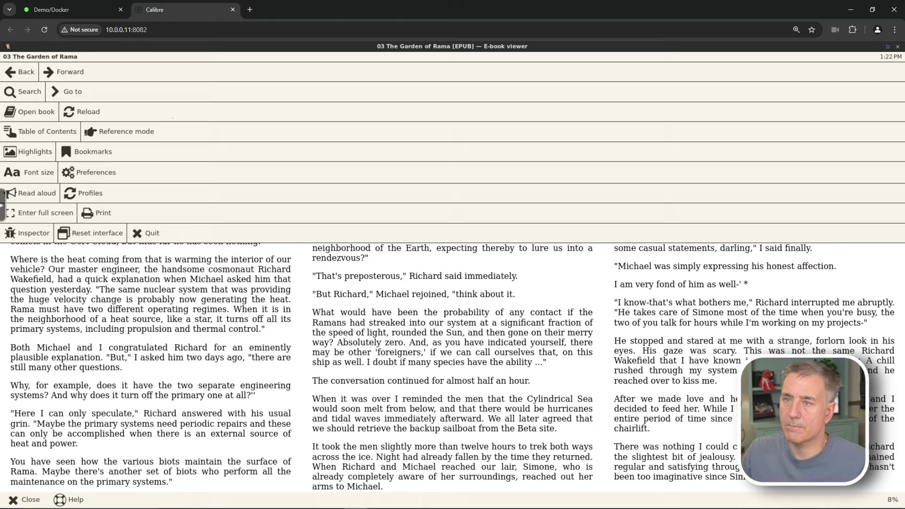
pyautogui.click(144, 233)
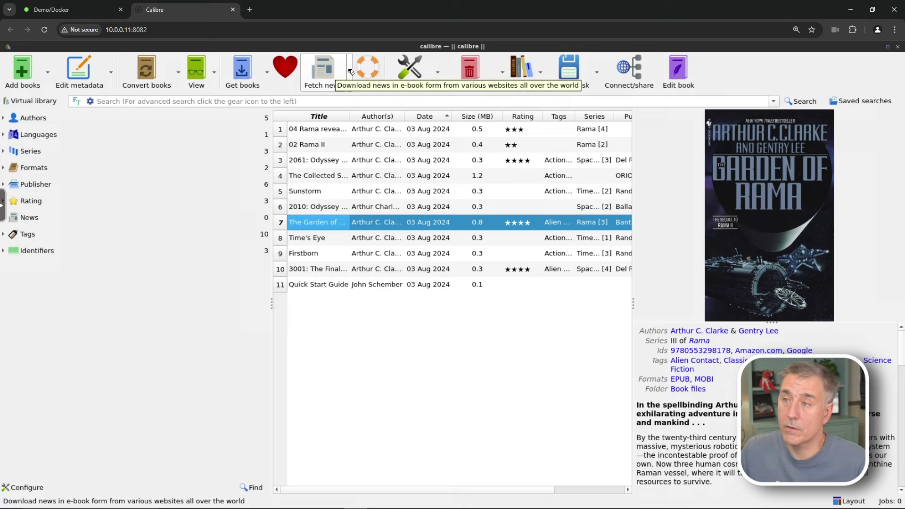
pyautogui.click(337, 74)
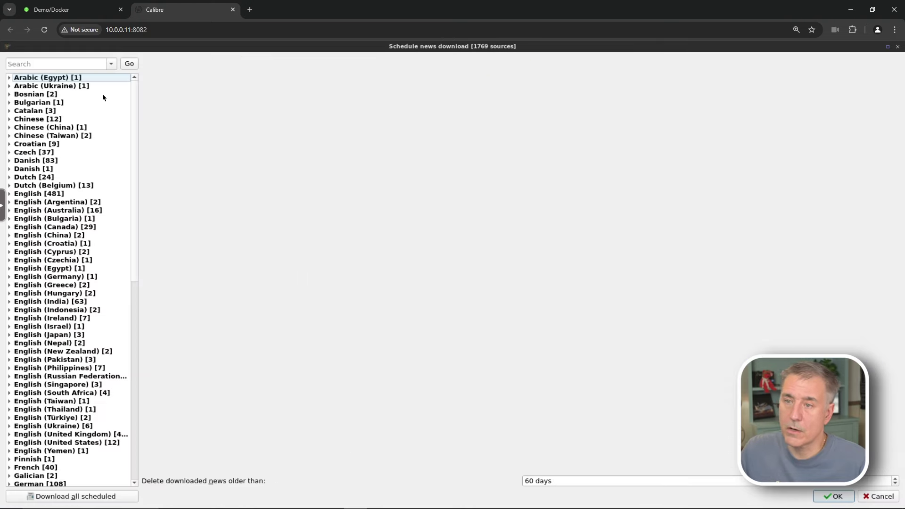
pyautogui.scroll(-2, 65, 235)
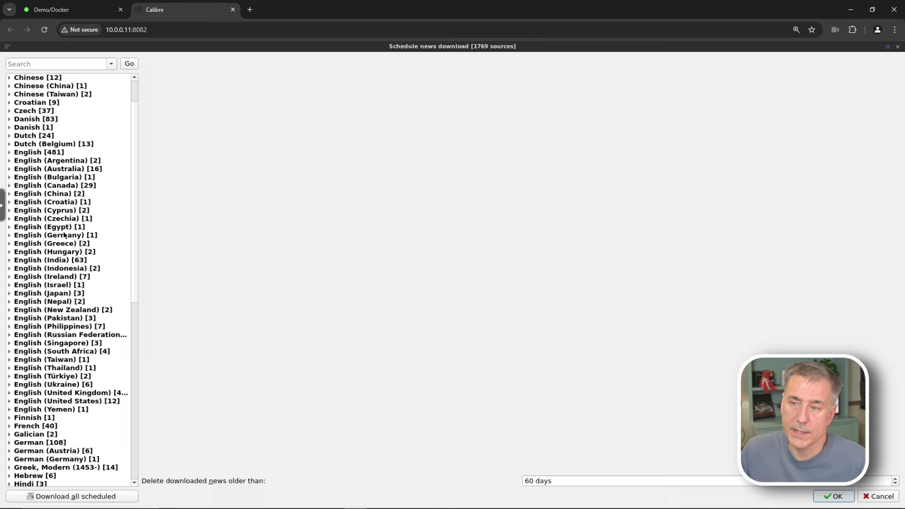
pyautogui.click(9, 402)
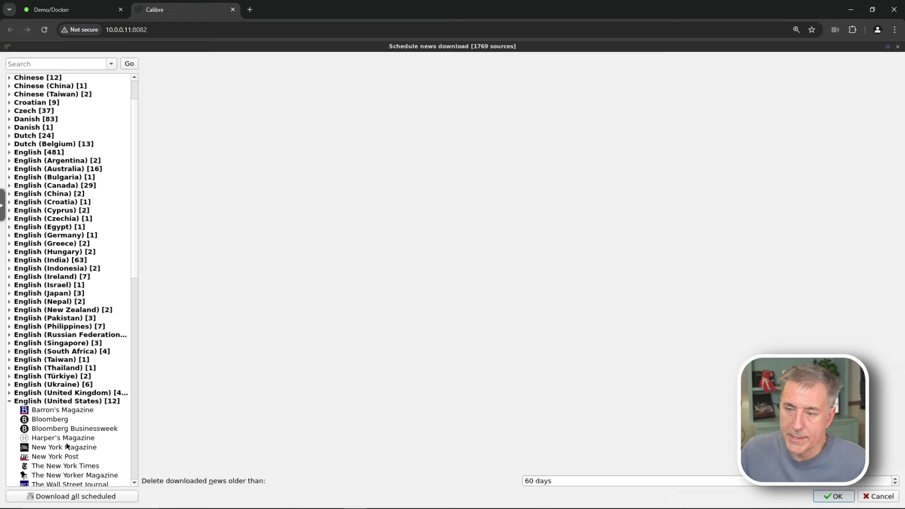
pyautogui.scroll(-2, 68, 448)
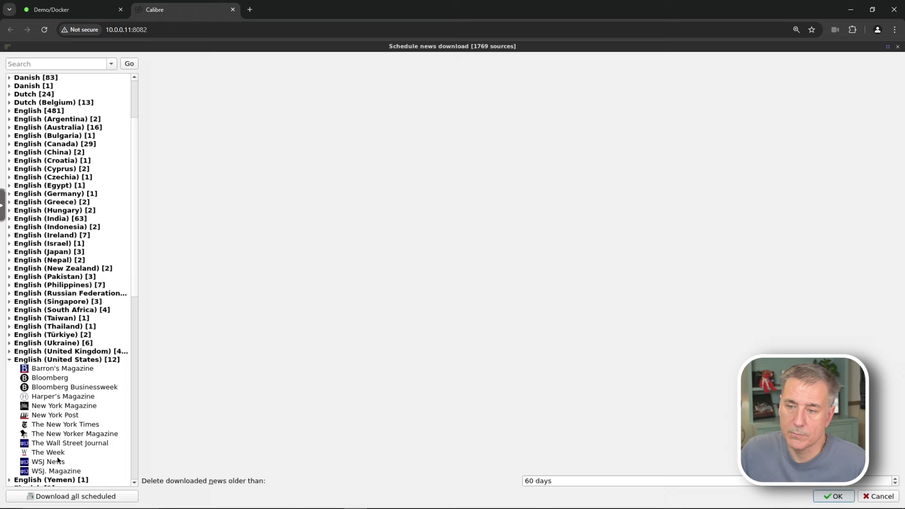
pyautogui.click(62, 446)
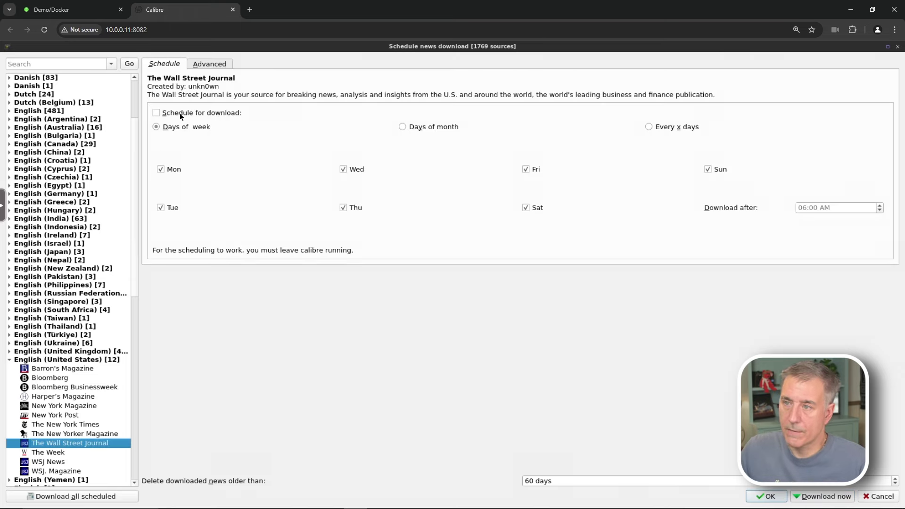
pyautogui.click(156, 113)
pyautogui.click(156, 113)
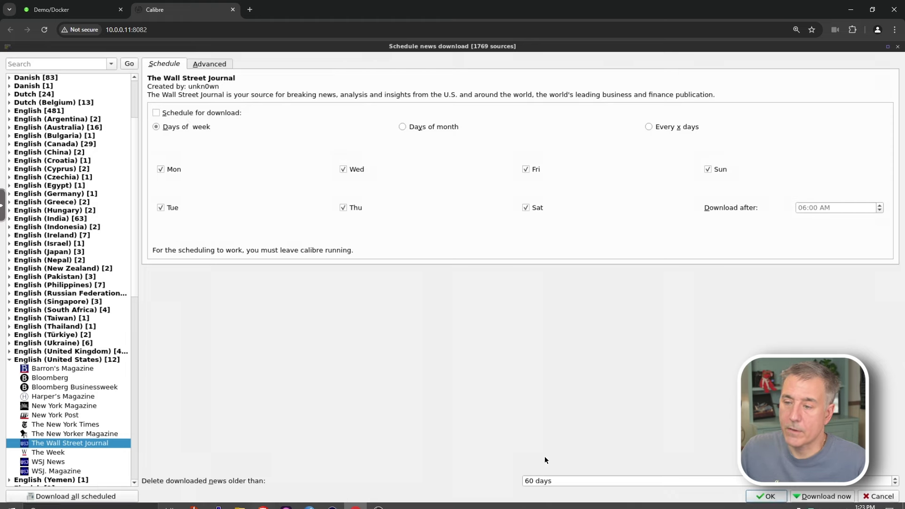
pyautogui.click(872, 496)
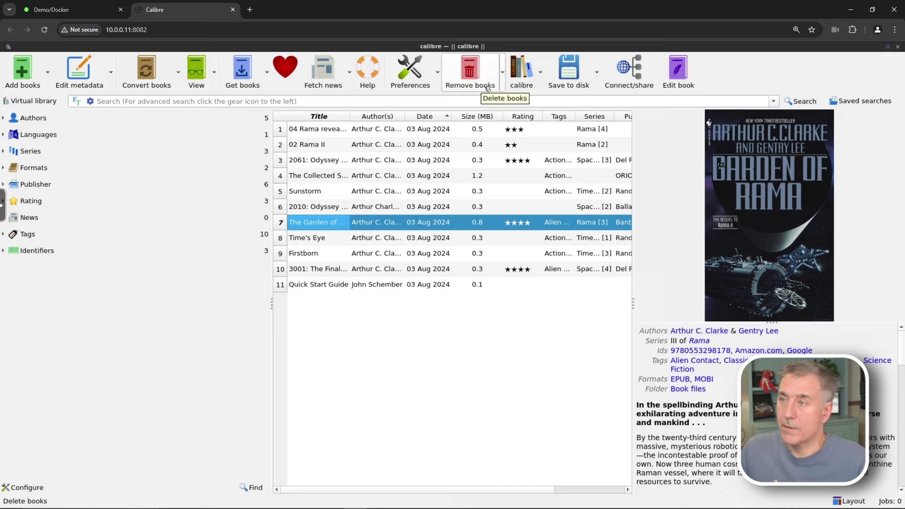
# Start Switch/create library and browse to the /data/media/calibre folder
pyautogui.click(312, 225)
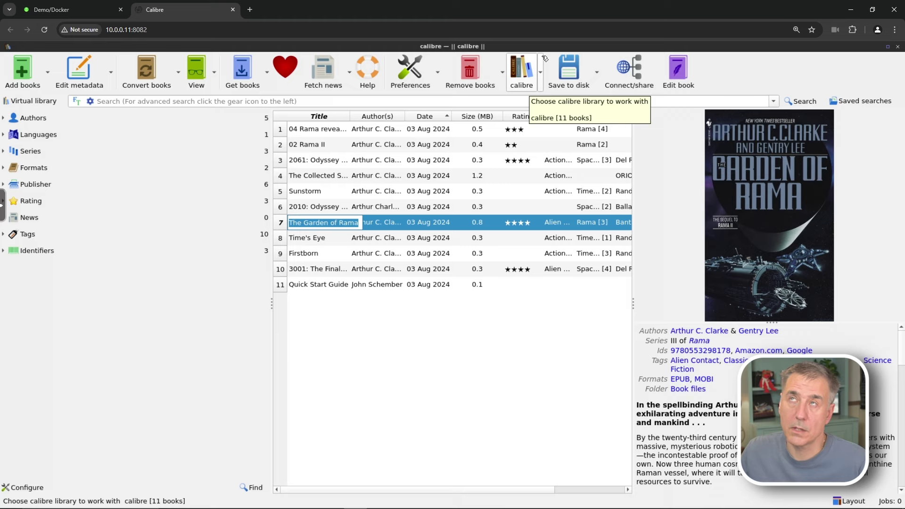
pyautogui.click(533, 105)
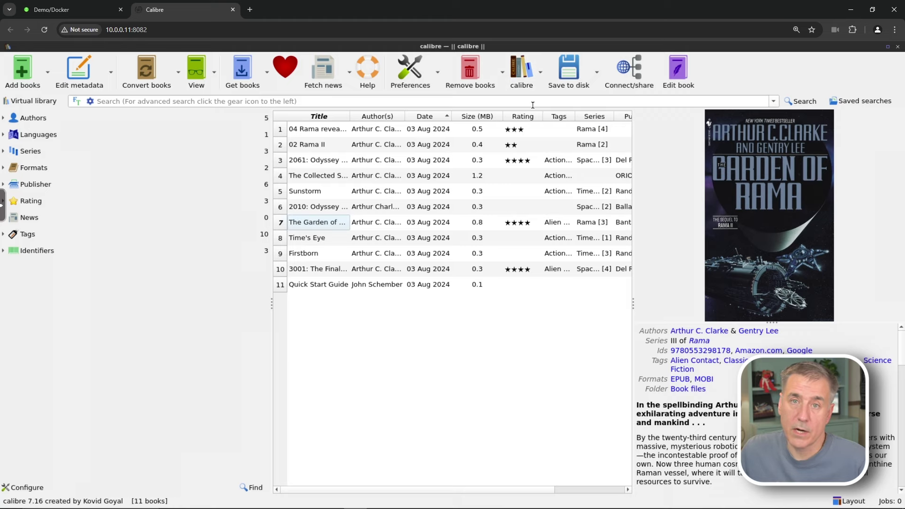
pyautogui.click(540, 71)
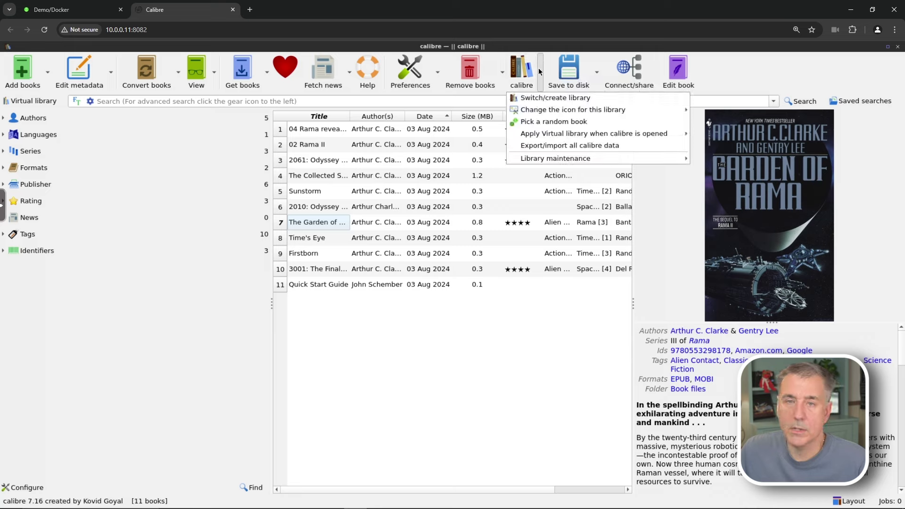
pyautogui.click(564, 97)
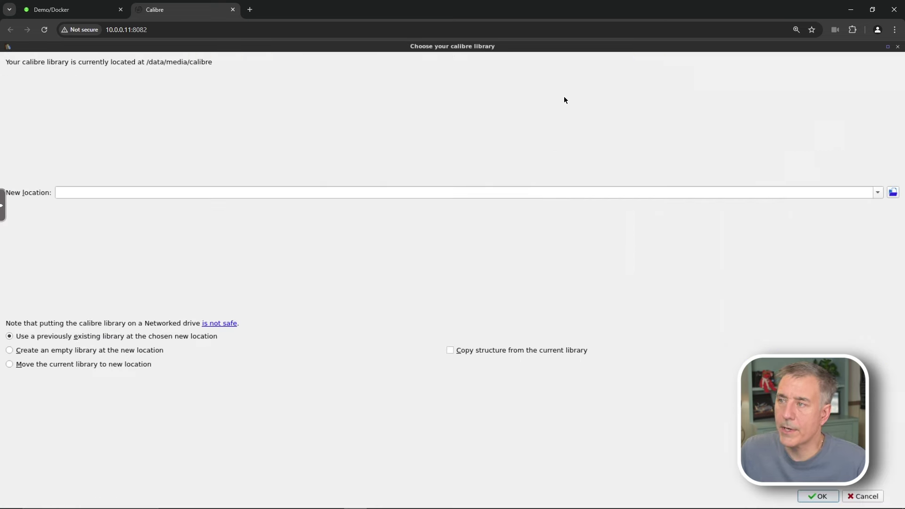
pyautogui.click(894, 193)
pyautogui.click(29, 82)
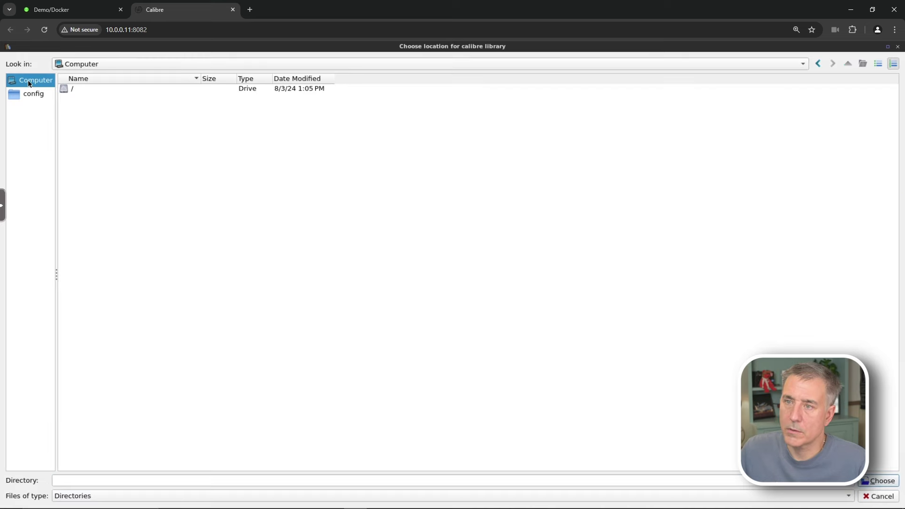
pyautogui.doubleClick(62, 90)
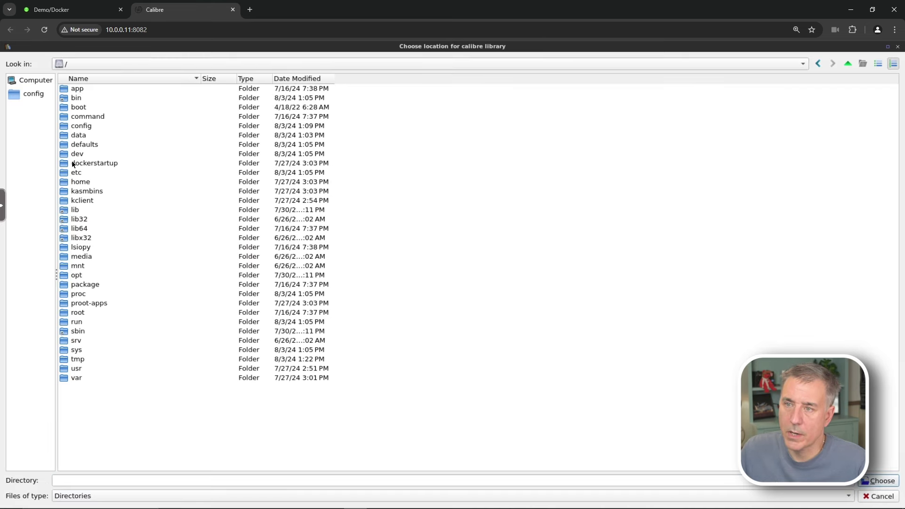
pyautogui.doubleClick(87, 137)
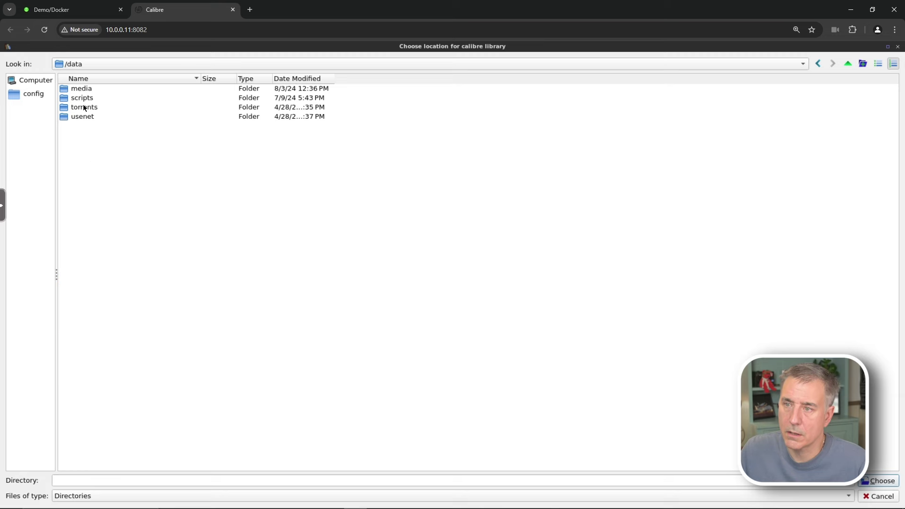
pyautogui.doubleClick(83, 88)
pyautogui.doubleClick(89, 97)
# Make a new folder named Jeff in calibre and select it as the library location
pyautogui.rightClick(93, 188)
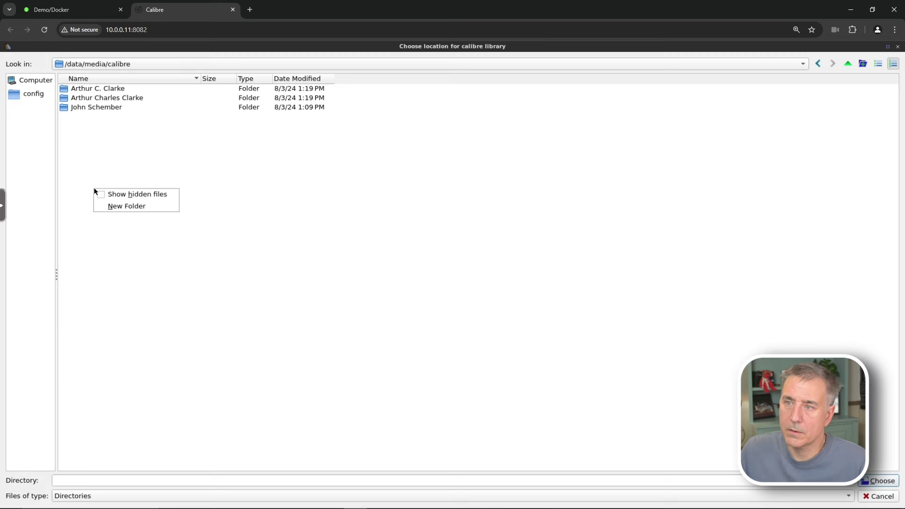
pyautogui.click(121, 164)
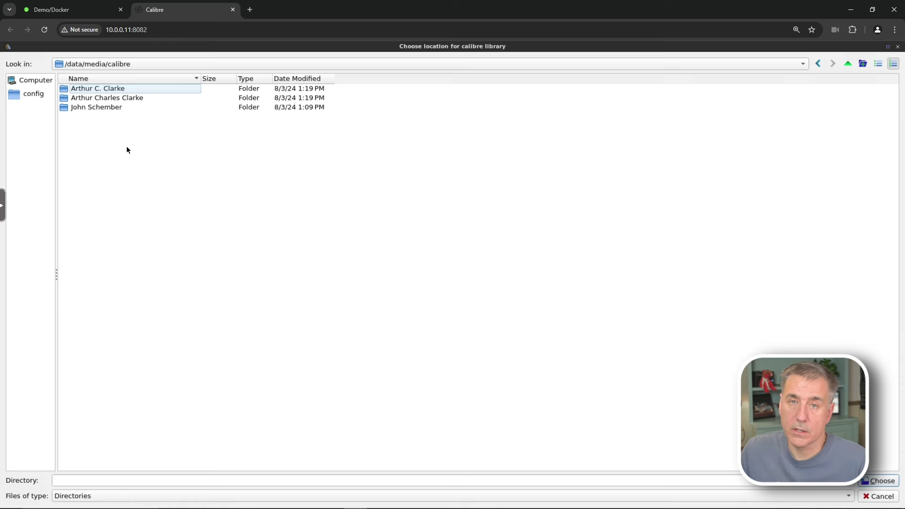
pyautogui.rightClick(126, 150)
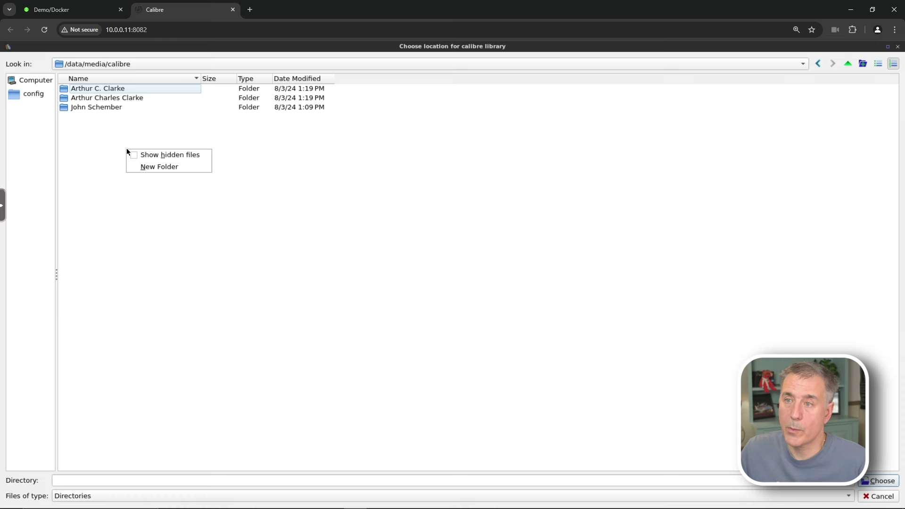
pyautogui.click(164, 168)
pyautogui.write('Jeff')
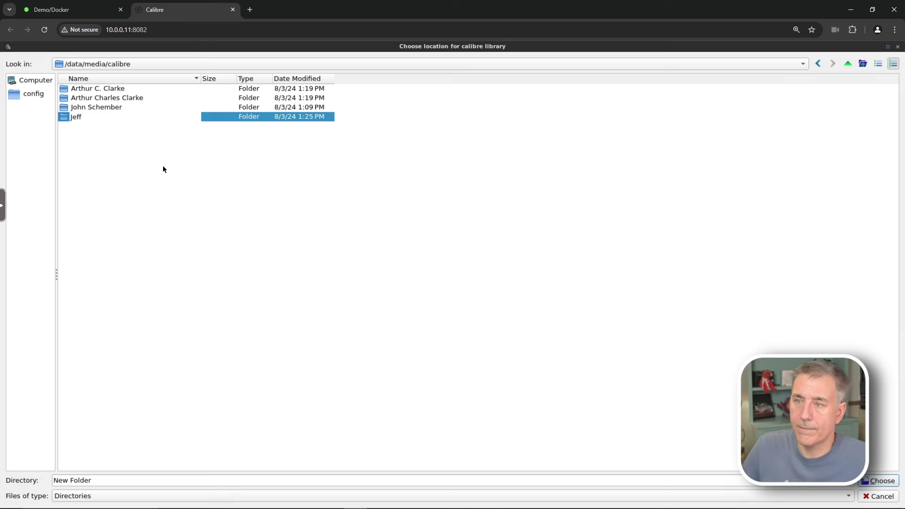
pyautogui.press('Return')
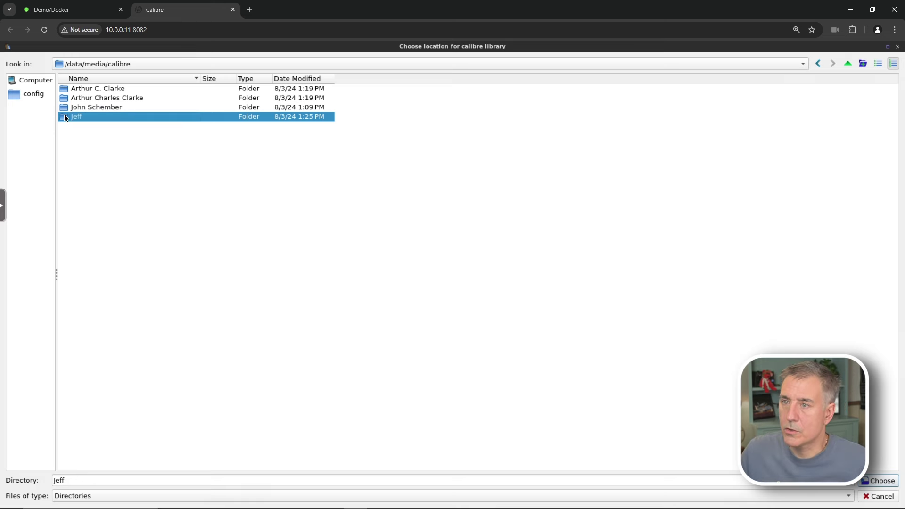
pyautogui.doubleClick(66, 118)
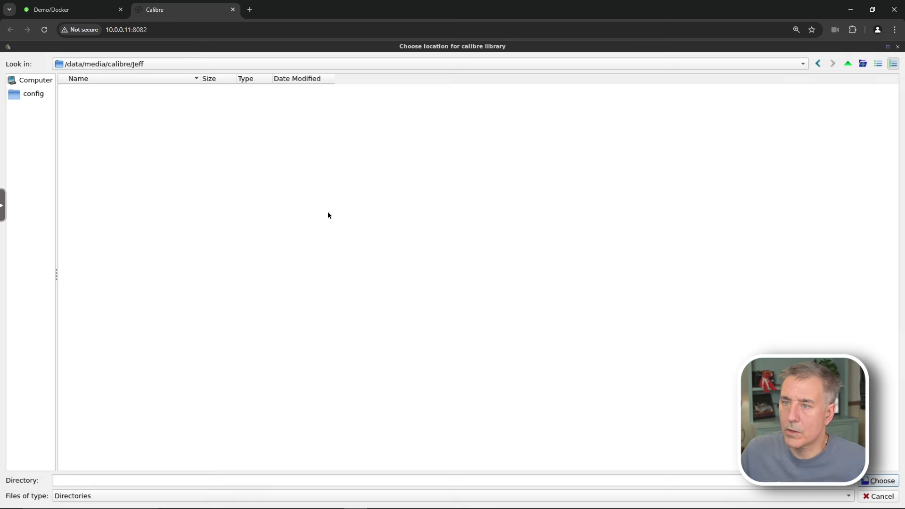
pyautogui.click(870, 482)
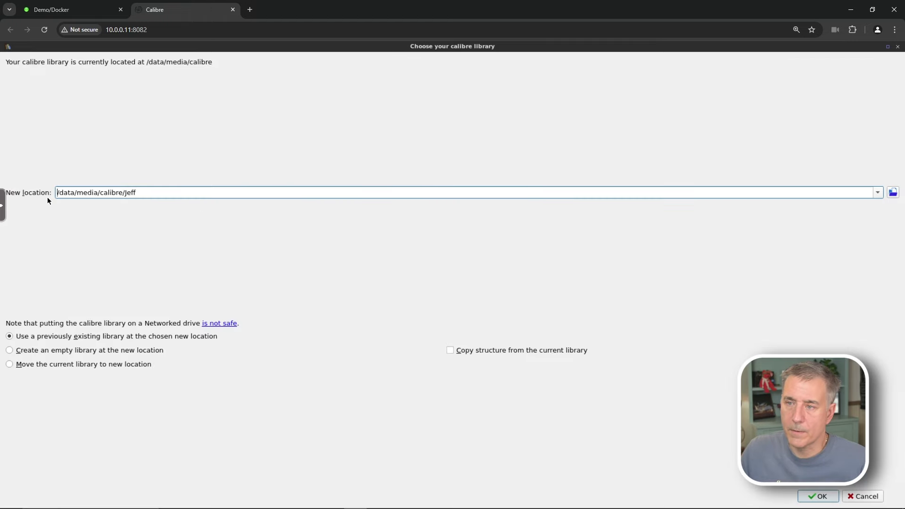
# Create an empty library in the Jeff folder and switch to it
pyautogui.click(828, 501)
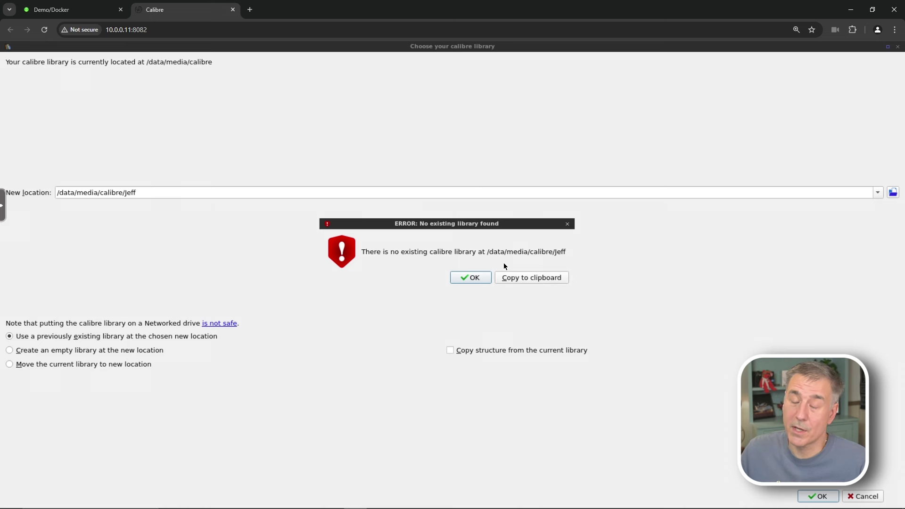
pyautogui.click(475, 279)
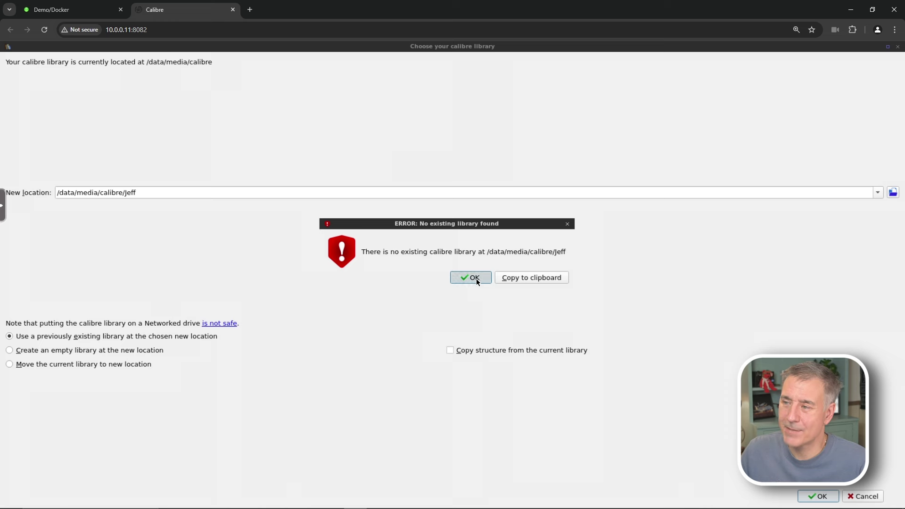
pyautogui.click(9, 350)
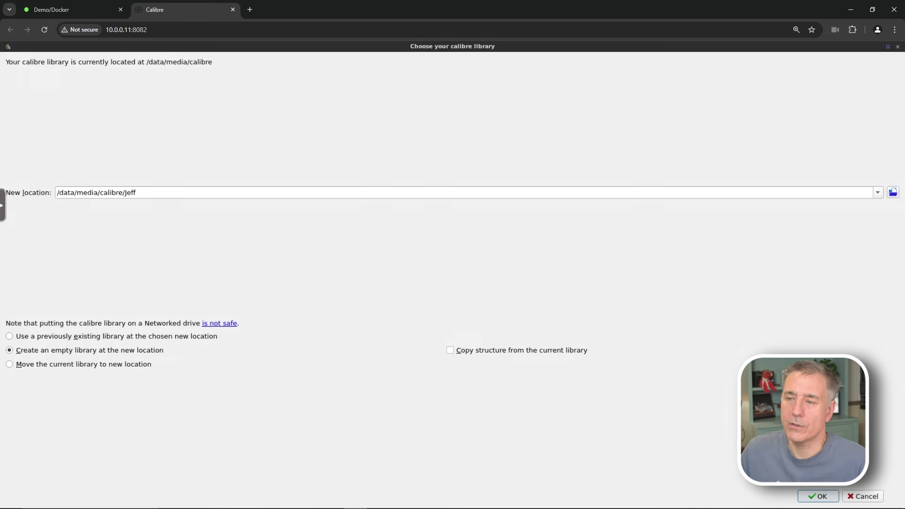
pyautogui.click(818, 496)
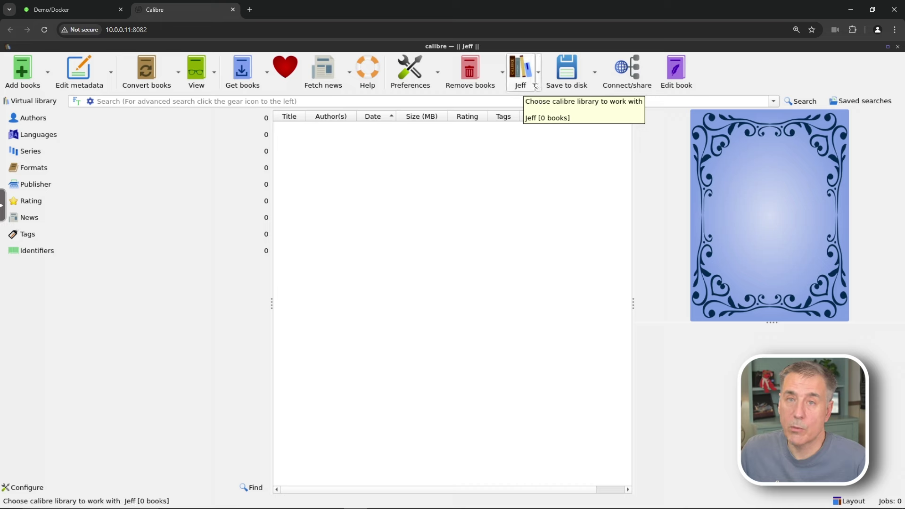
# Add the 3001 The Final Odyssey epub as the Jeff library's first book
pyautogui.click(539, 71)
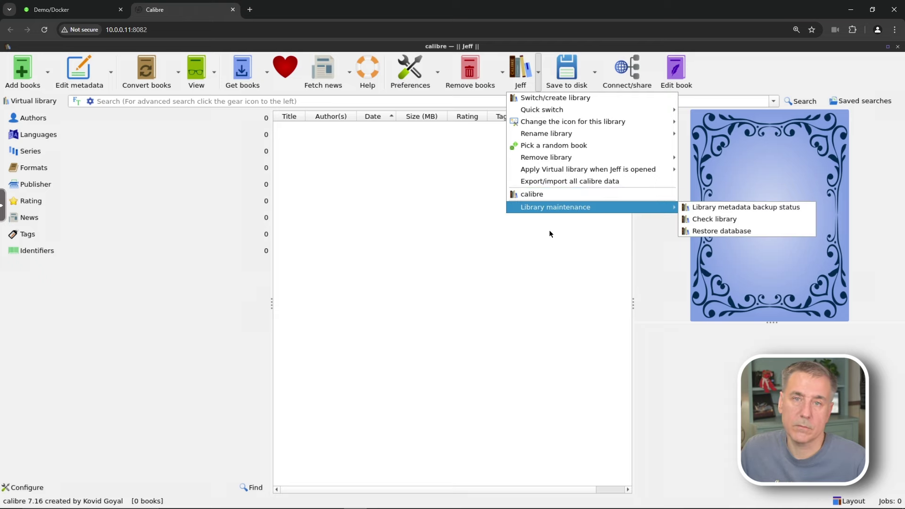
pyautogui.click(21, 70)
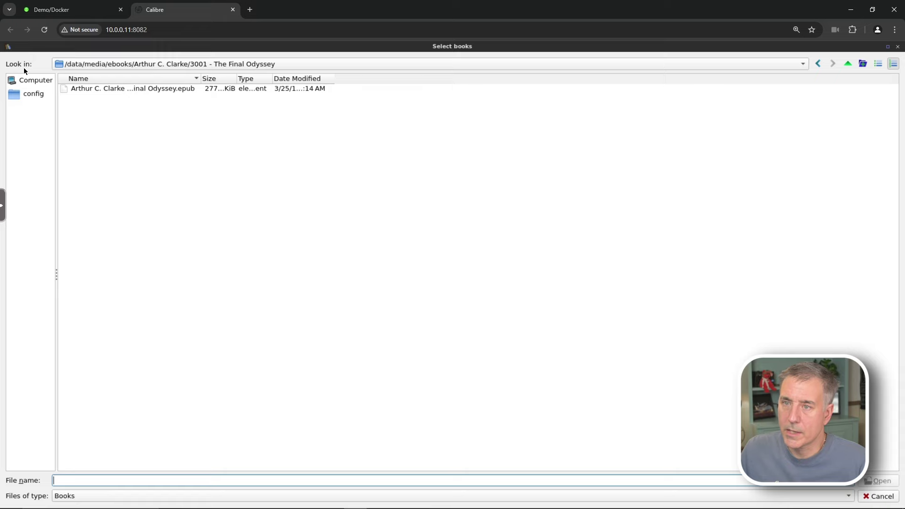
pyautogui.click(95, 89)
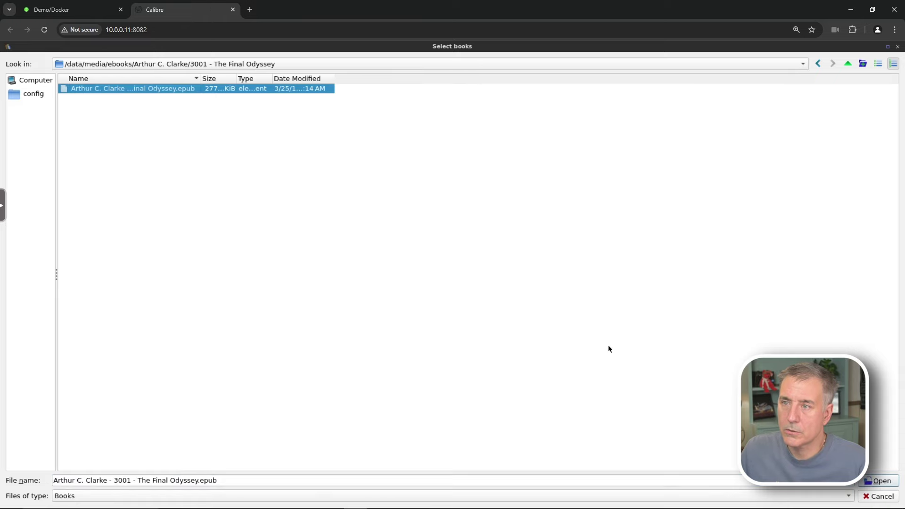
pyautogui.click(878, 481)
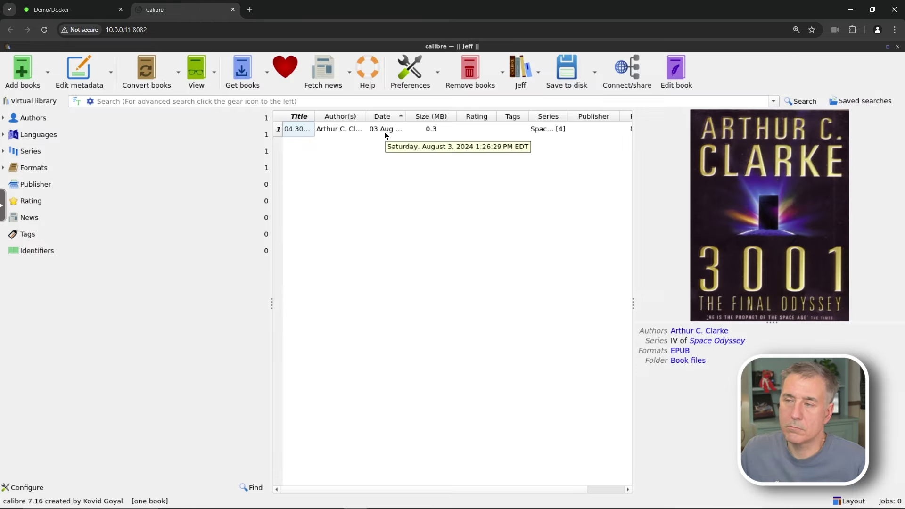
pyautogui.click(539, 75)
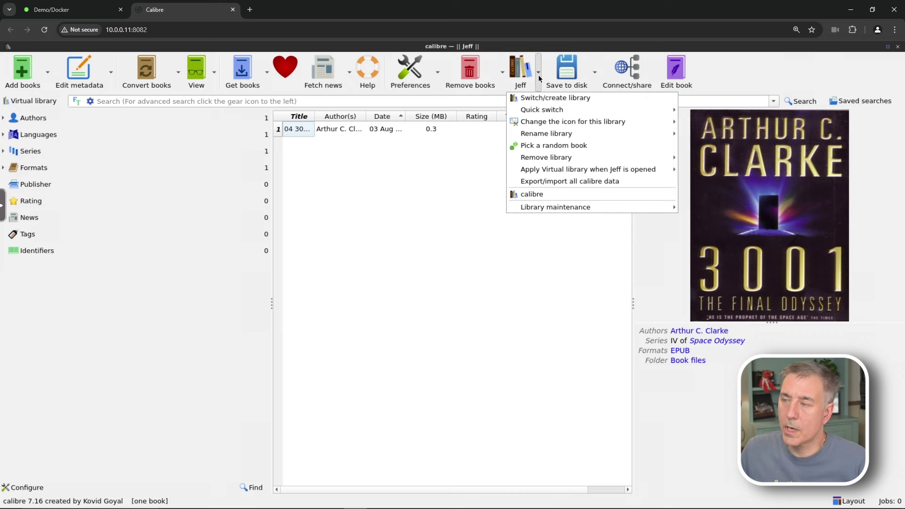
# Back in the original library, move 2061: Odyssey Three to Jeff, deleting it after copy
pyautogui.click(569, 196)
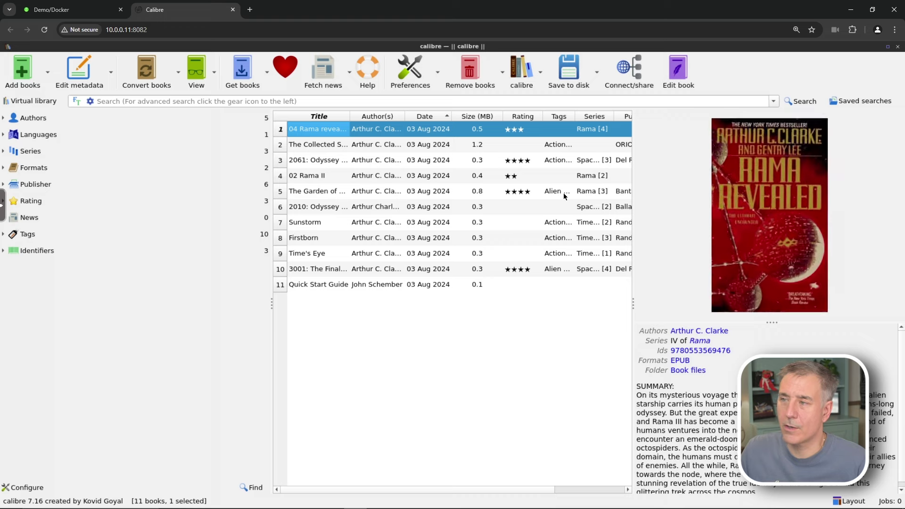
pyautogui.click(316, 177)
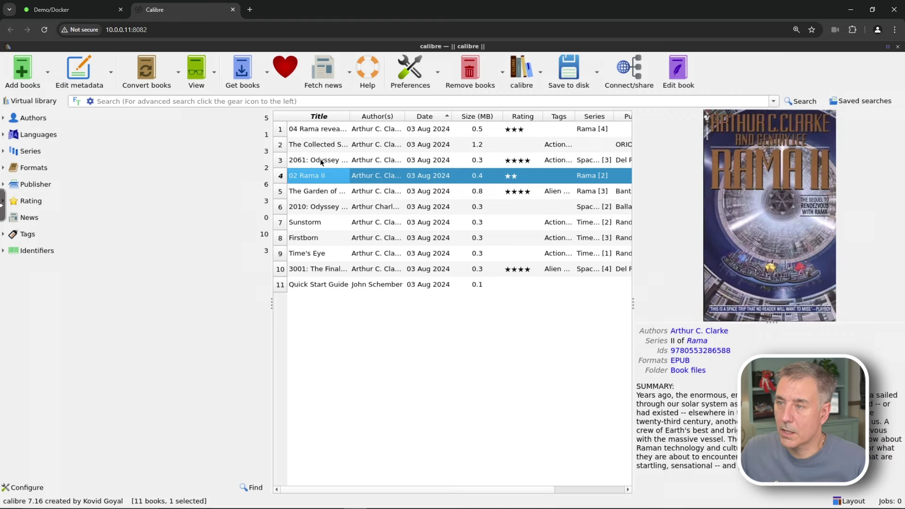
pyautogui.click(321, 161)
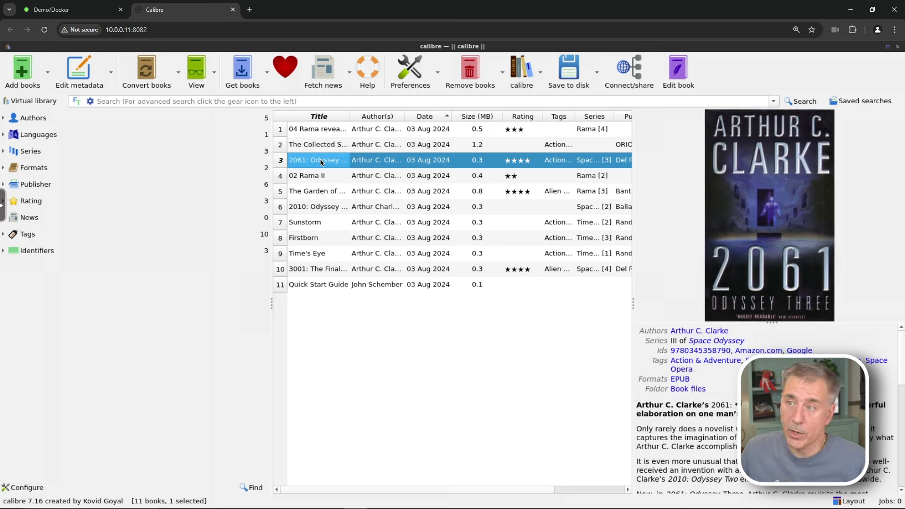
pyautogui.rightClick(325, 162)
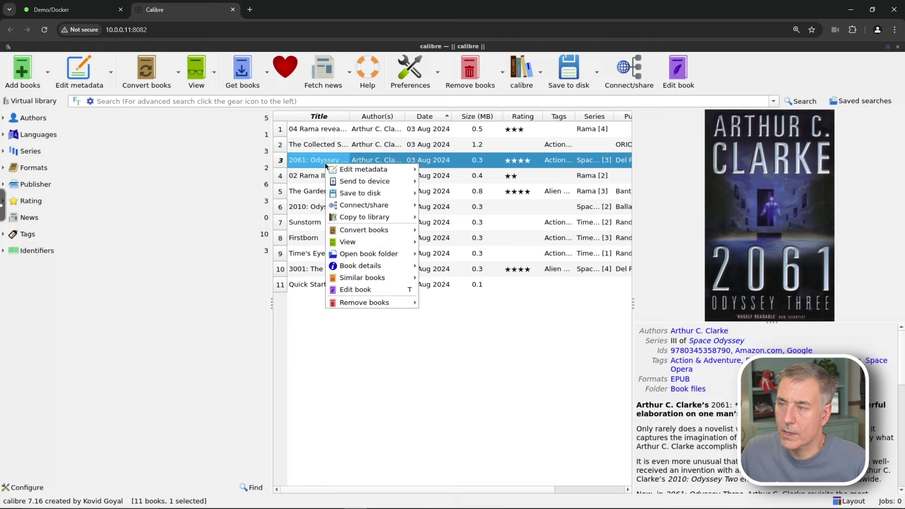
pyautogui.moveTo(383, 221)
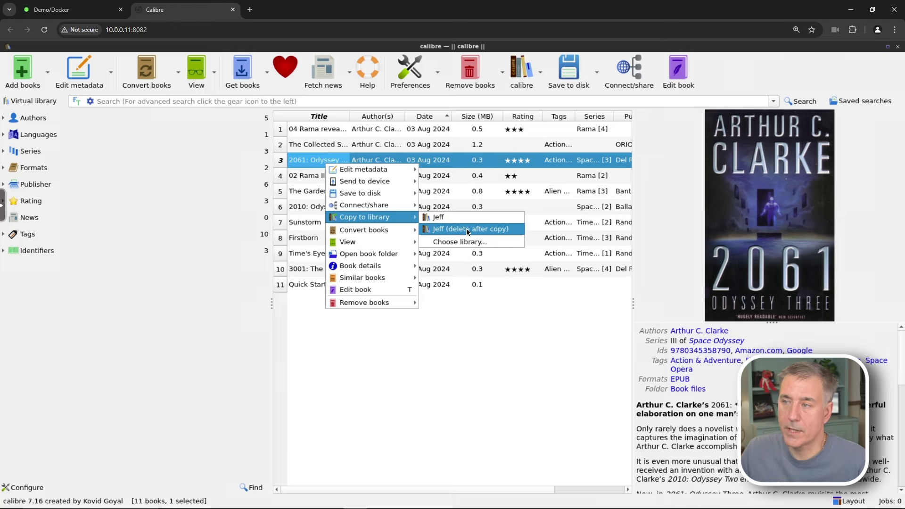
pyautogui.click(466, 228)
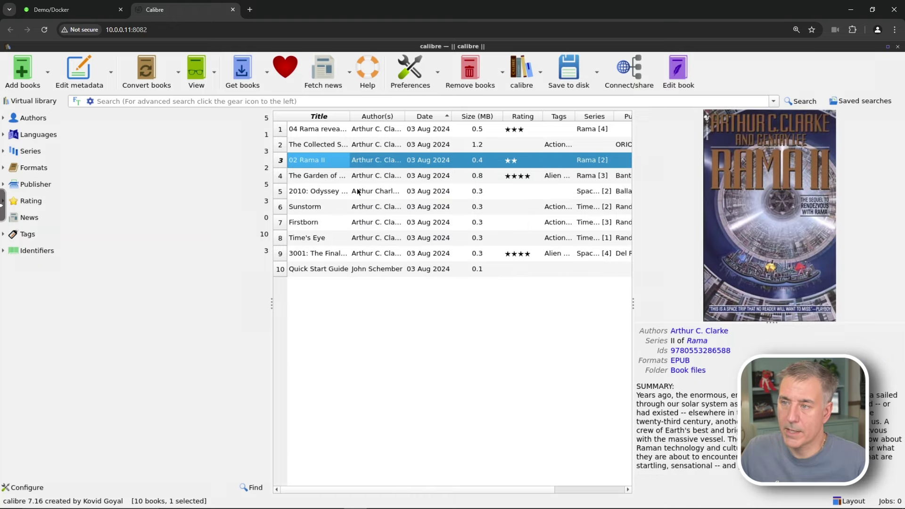
# Switch to the Jeff library to confirm 2061: Odyssey Three arrived
pyautogui.click(542, 73)
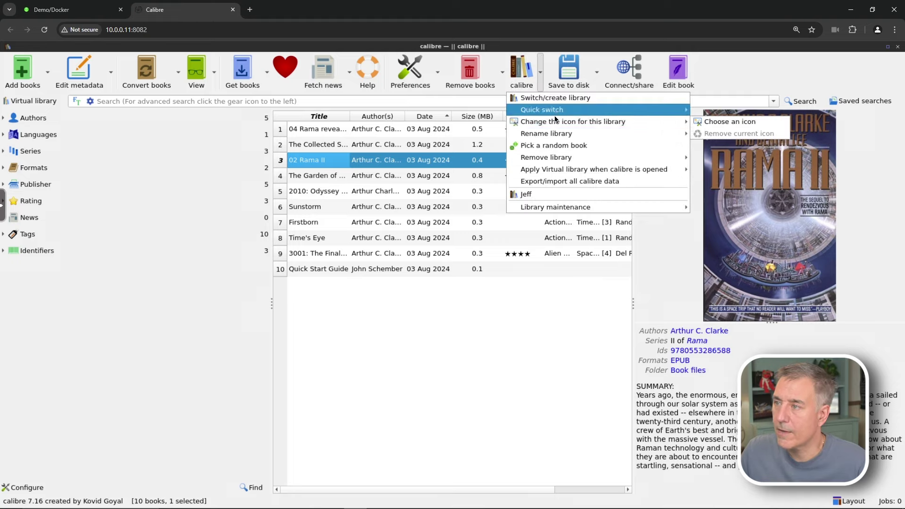
pyautogui.click(532, 194)
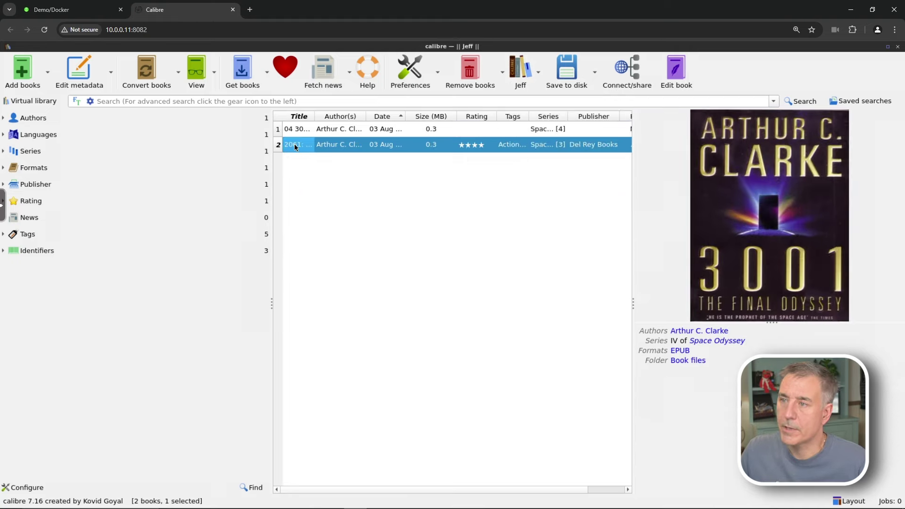
pyautogui.click(496, 339)
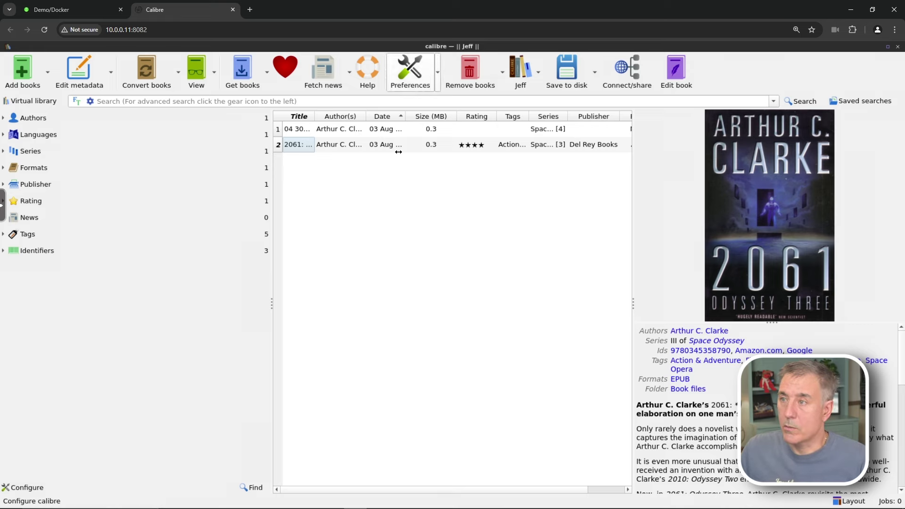
# Switch back to the default calibre library and select every book except the Quick Start Guide
pyautogui.click(543, 71)
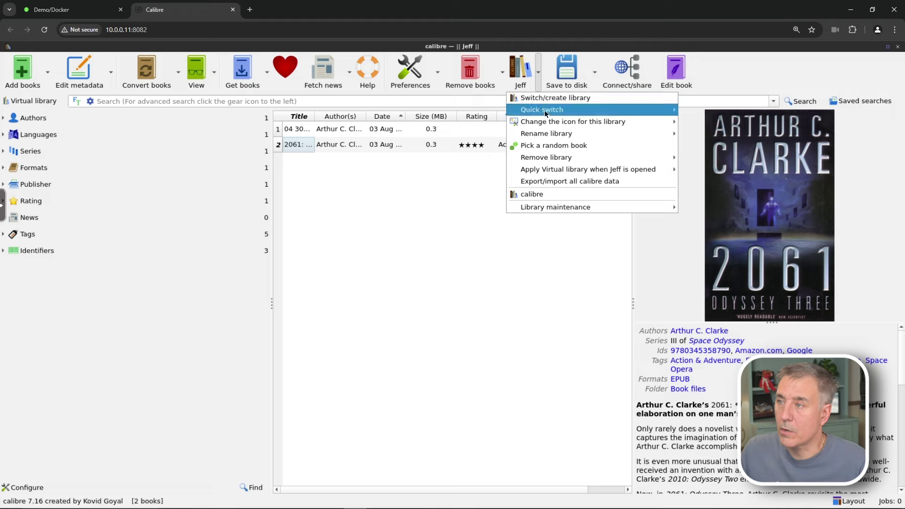
pyautogui.click(533, 193)
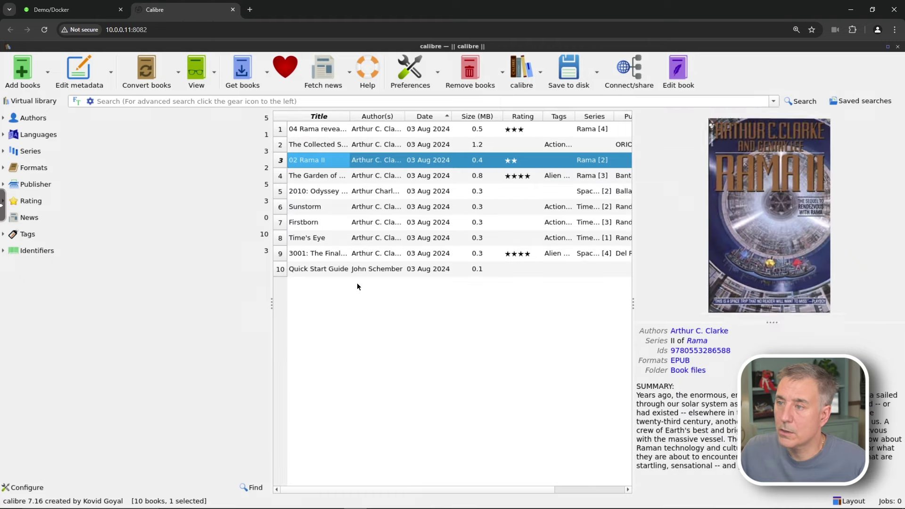
pyautogui.click(345, 268)
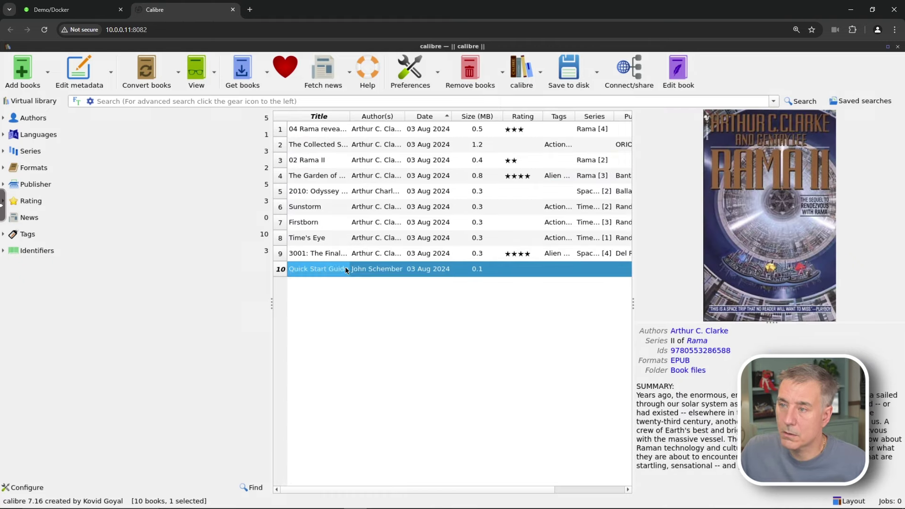
pyautogui.hotkey('ctrl', 'a')
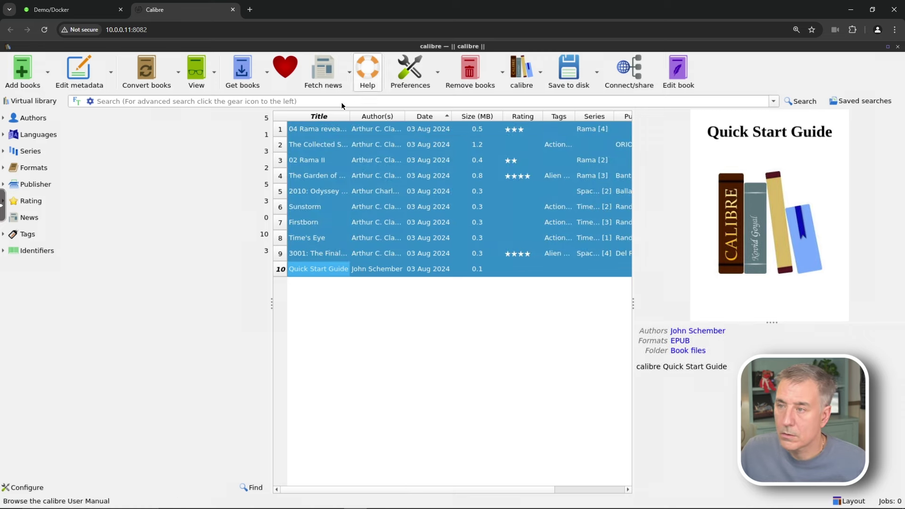
pyautogui.keyDown('ctrl'); pyautogui.click(392, 270); pyautogui.keyUp('ctrl')
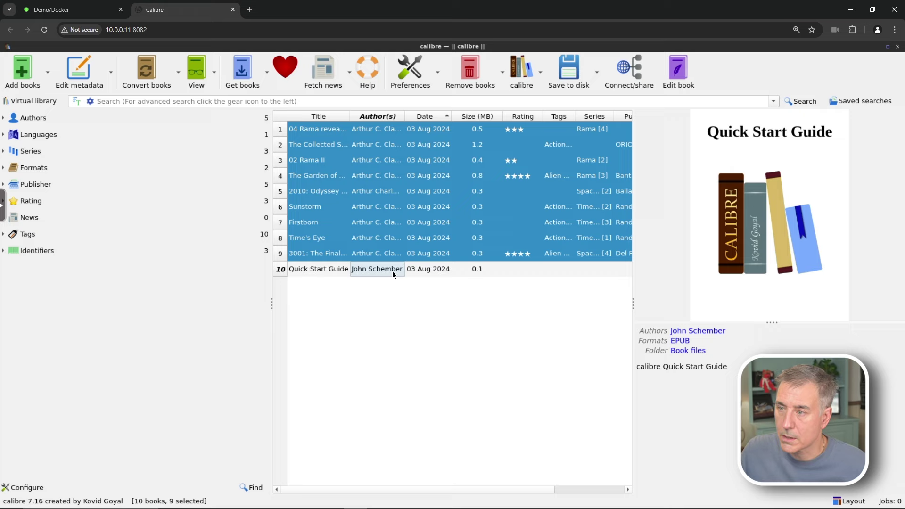
# Move the nine selected Clarke books into the Jeff library and switch to Jeff
pyautogui.rightClick(317, 143)
pyautogui.moveTo(381, 194)
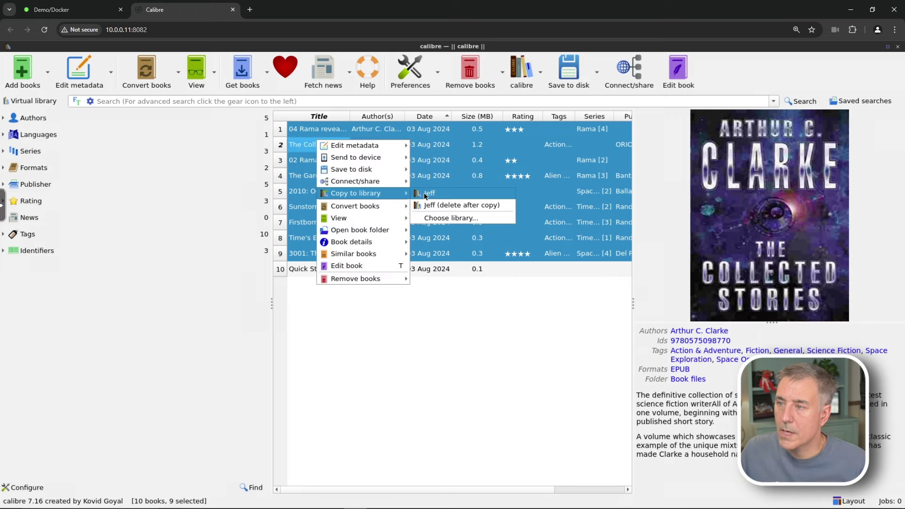
pyautogui.click(437, 206)
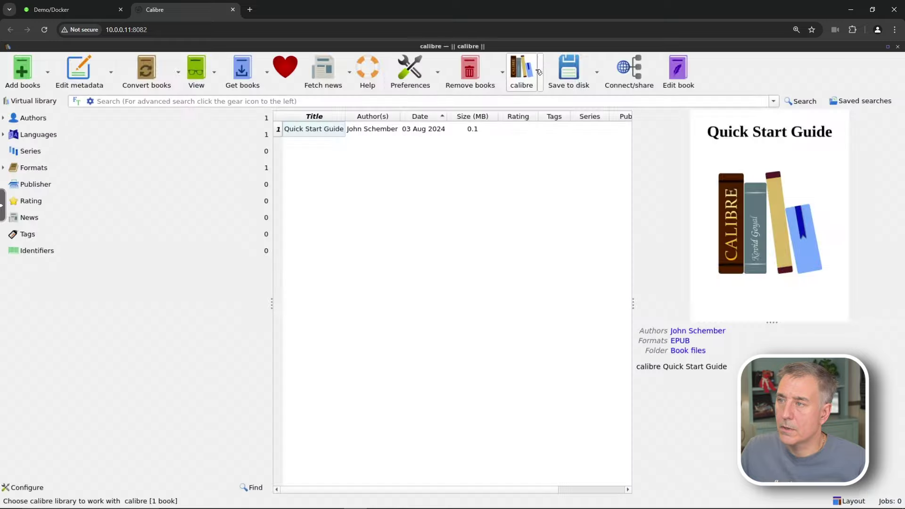
pyautogui.click(540, 72)
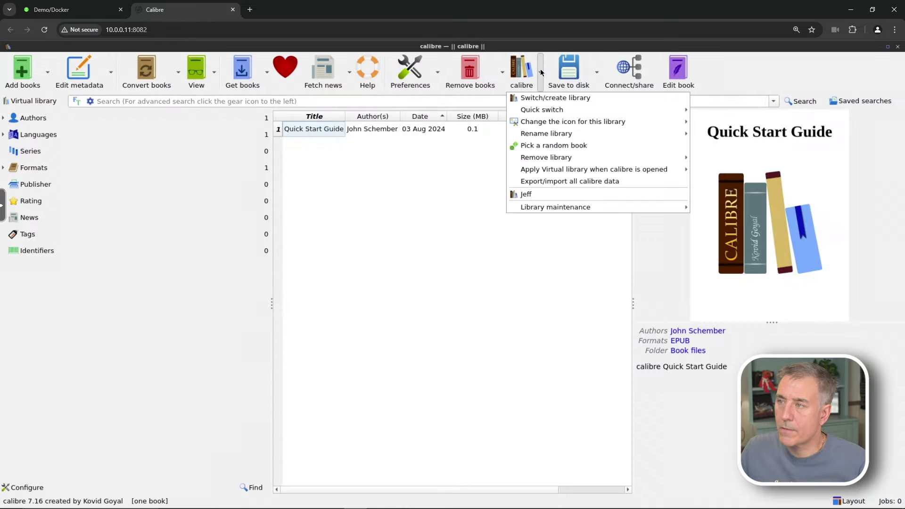
pyautogui.click(544, 195)
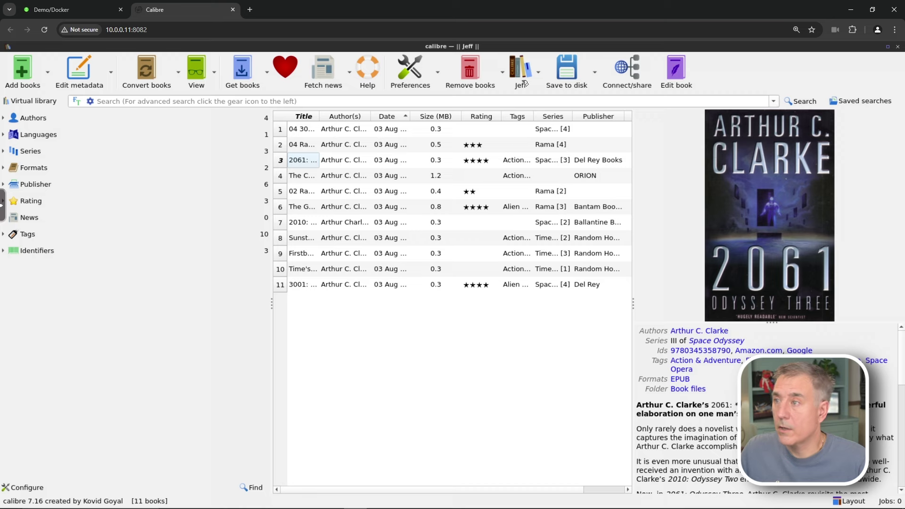
# Remove the old calibre library from Calibre's library list and acknowledge the removal notice
pyautogui.click(539, 75)
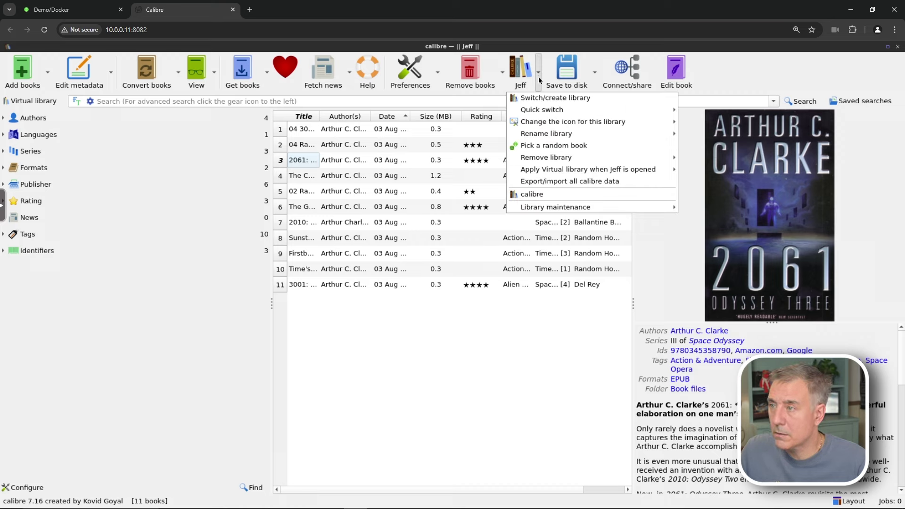
pyautogui.moveTo(553, 164)
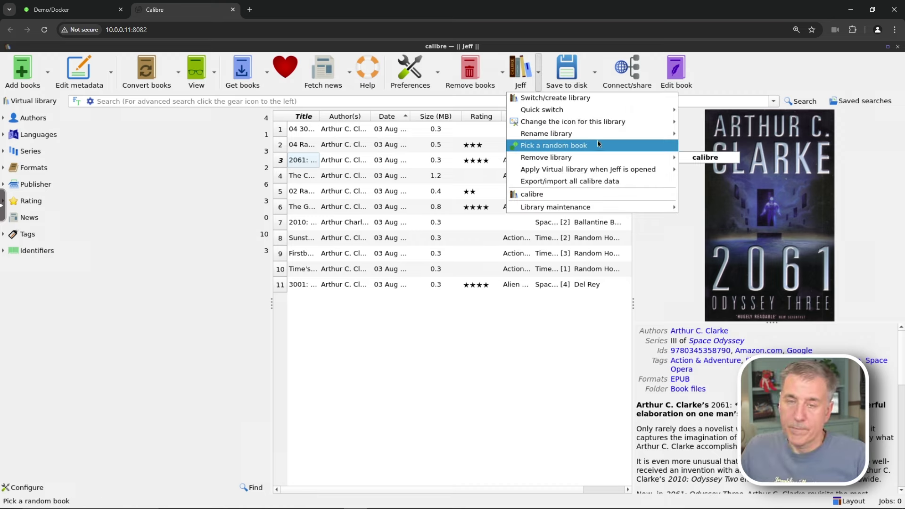
pyautogui.moveTo(614, 158)
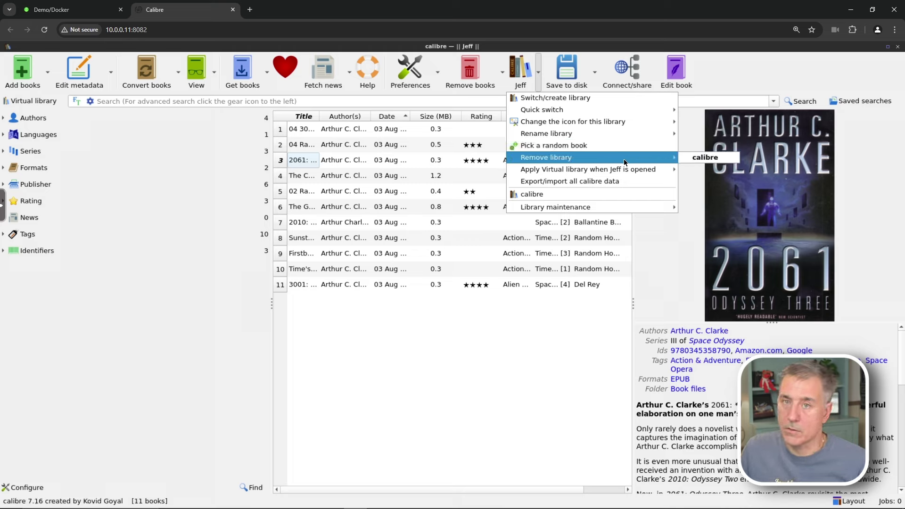
pyautogui.click(699, 160)
pyautogui.click(512, 282)
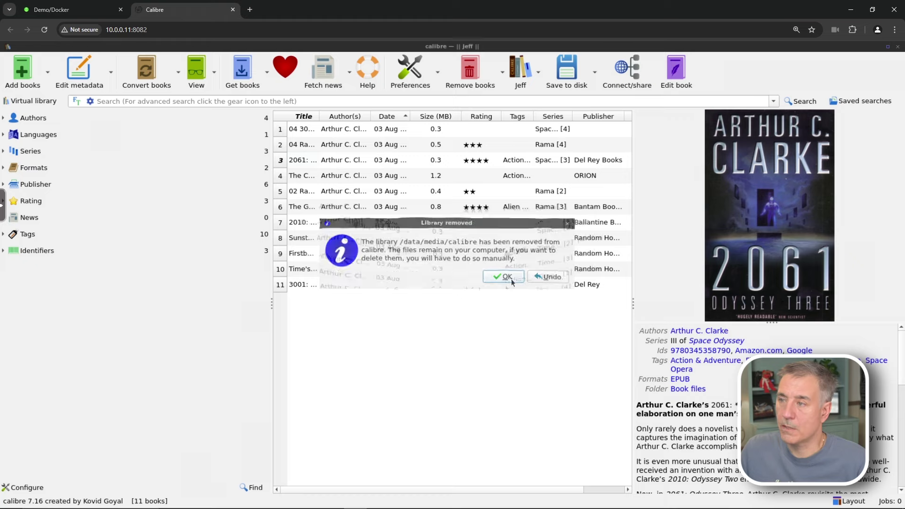
# Recheck the library list, then select the Rama II book in Jeff
pyautogui.click(538, 71)
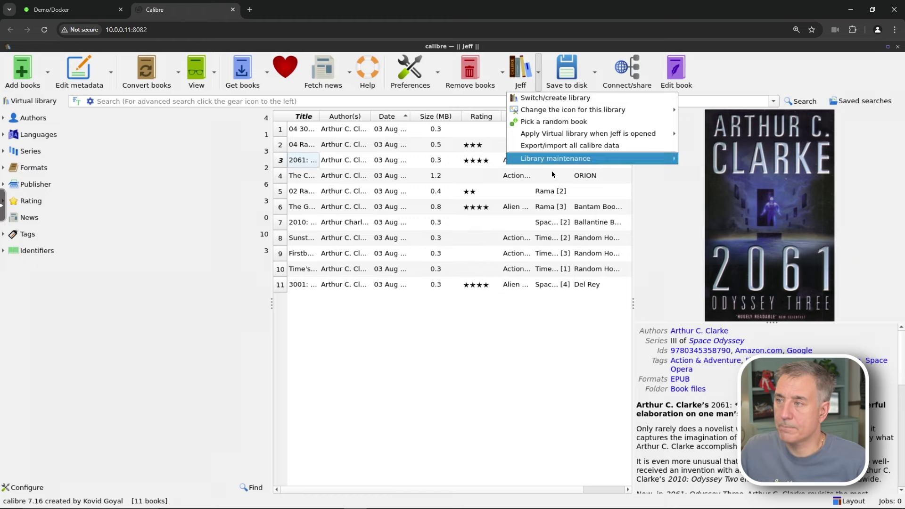
pyautogui.click(460, 316)
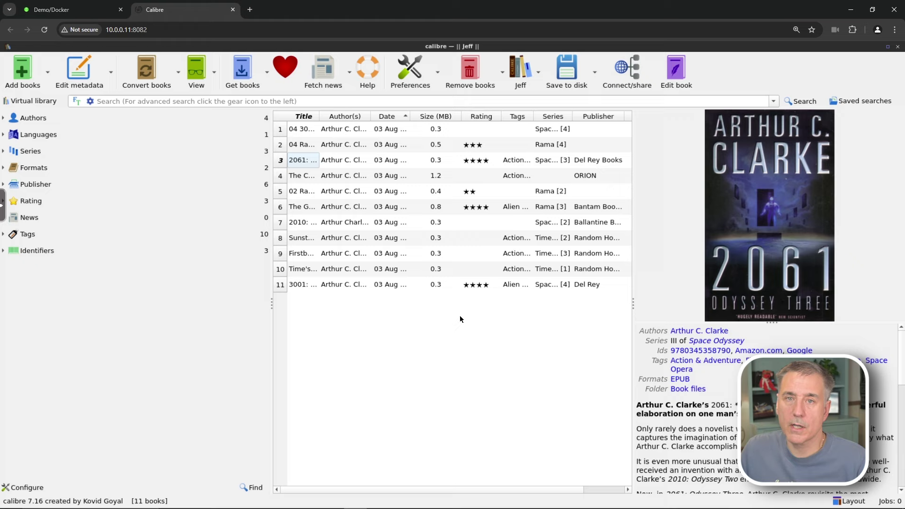
pyautogui.click(358, 192)
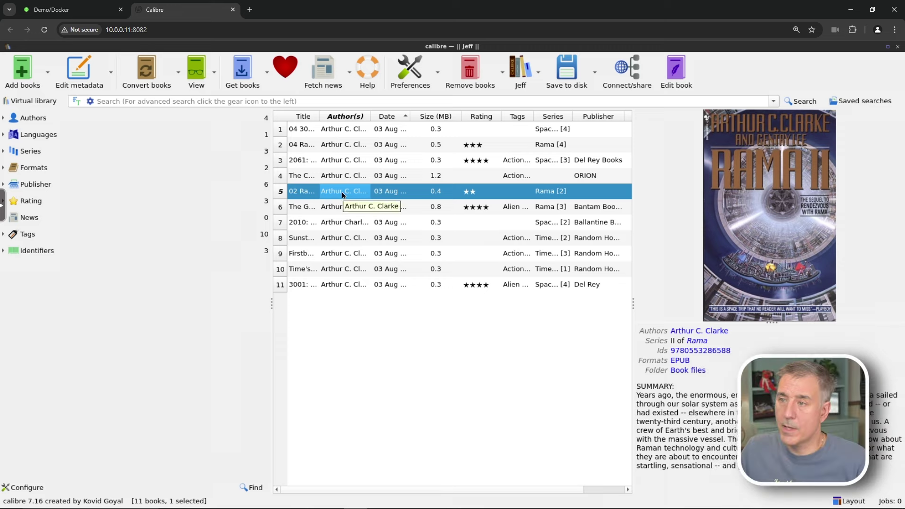
pyautogui.rightClick(344, 193)
pyautogui.moveTo(391, 238)
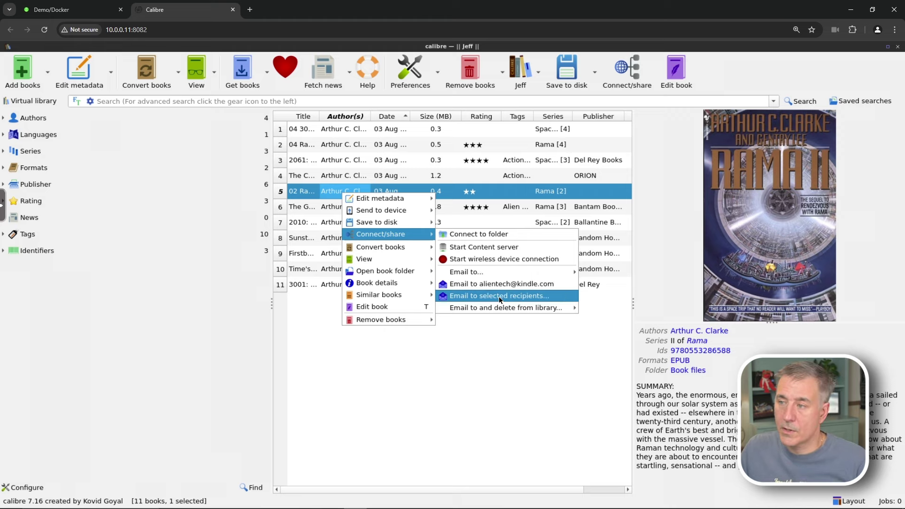
pyautogui.moveTo(496, 273)
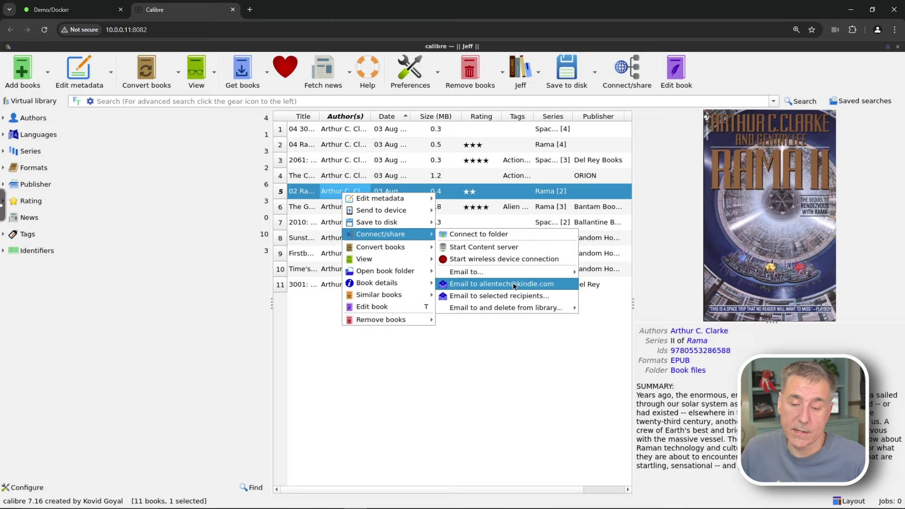
pyautogui.click(514, 284)
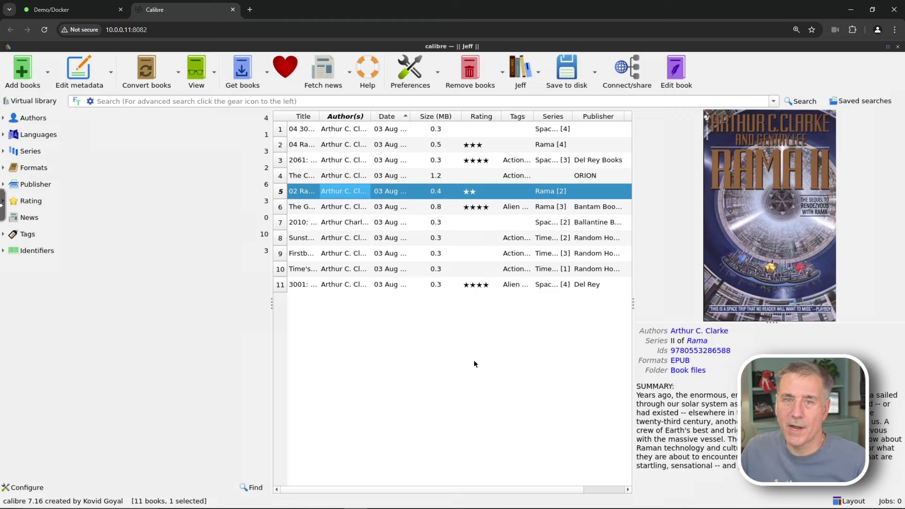